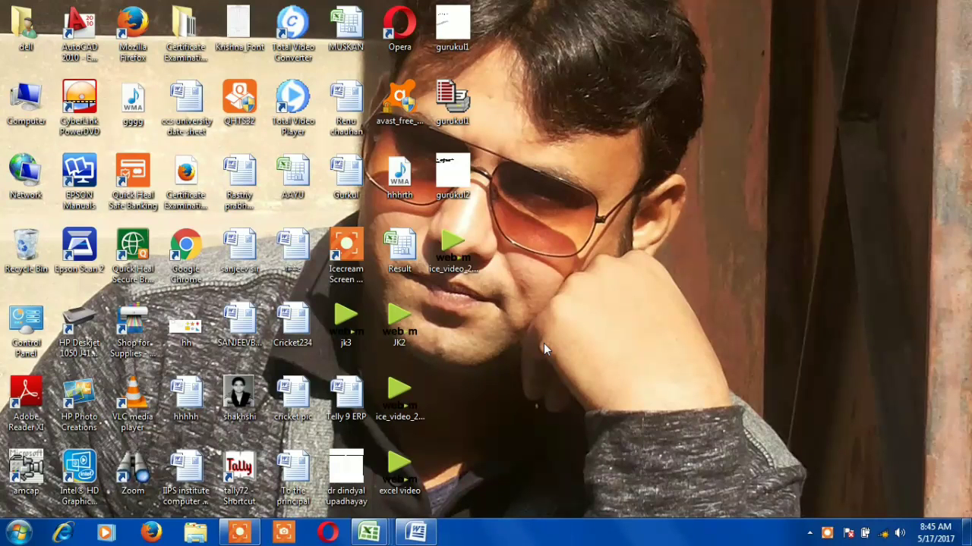
# Switch to the excel sheet2 workbook in Excel and review the headings in K3 and L3
pyautogui.moveTo(361, 538)
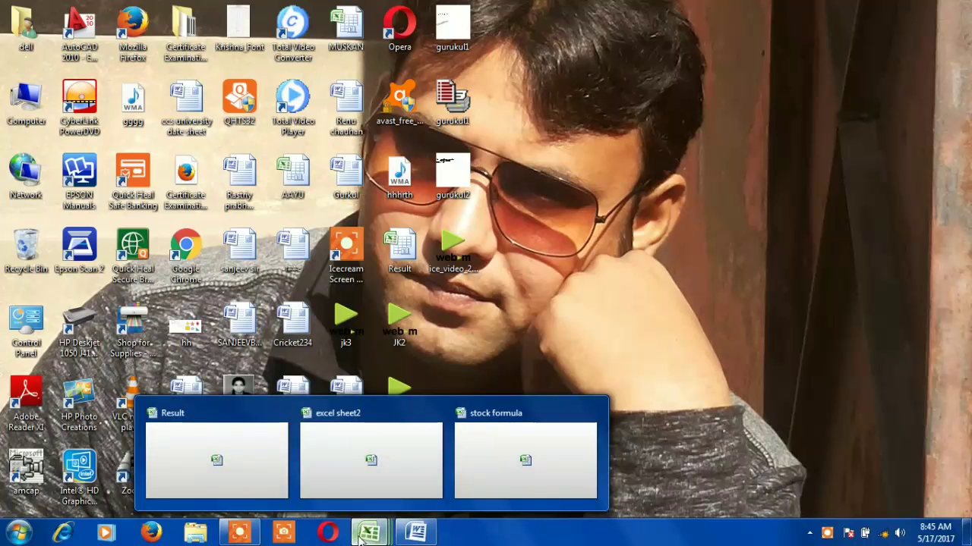
pyautogui.click(324, 463)
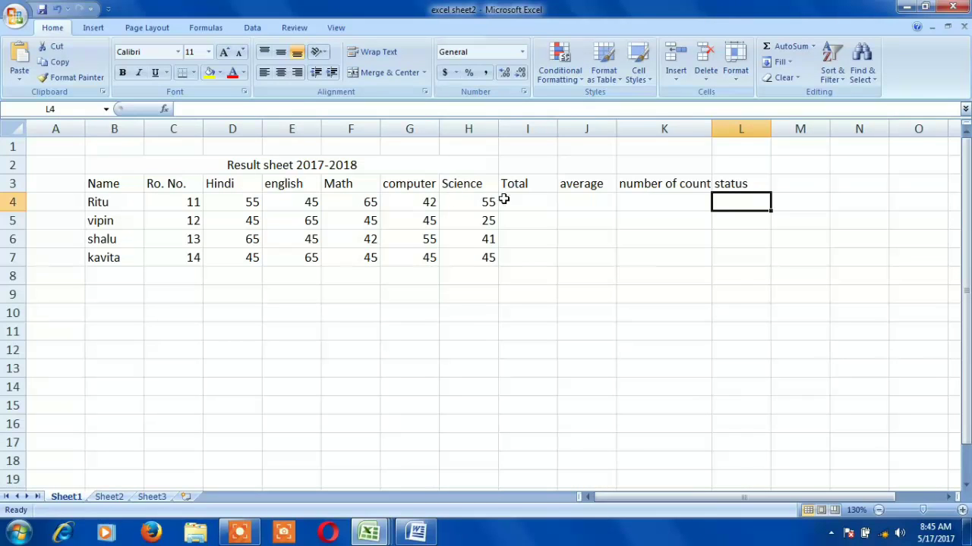
pyautogui.click(665, 185)
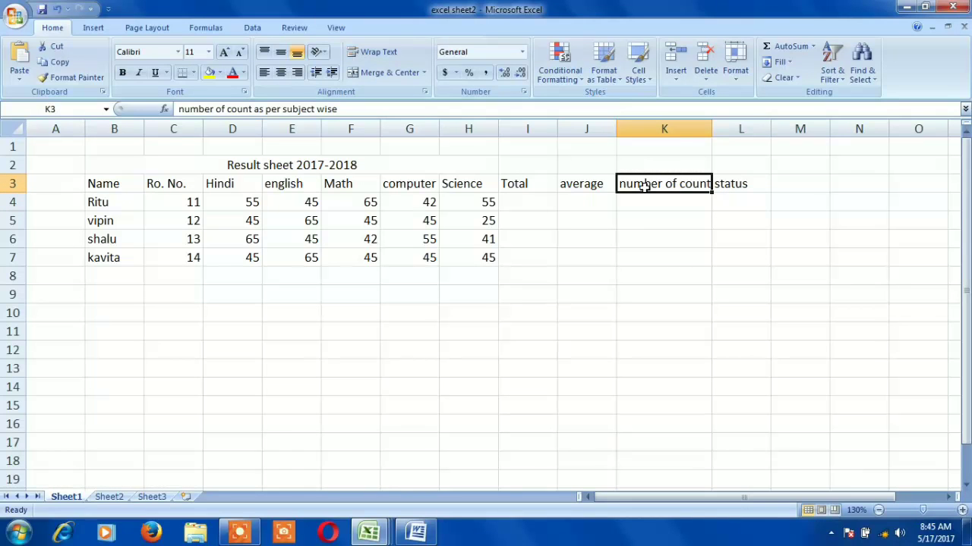
pyautogui.click(744, 185)
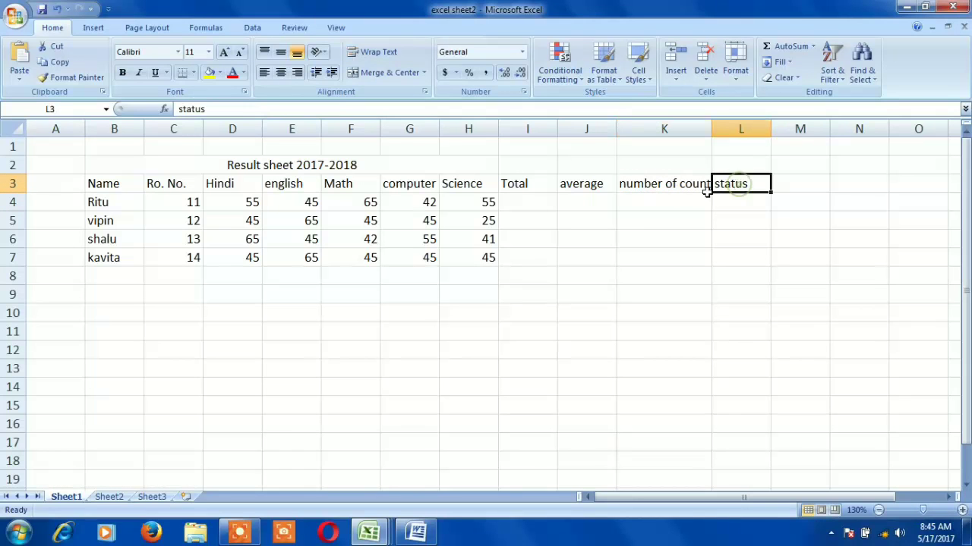
# Try a SUM formula over D4:H4 in Total cell I4 and clear the cell again
pyautogui.click(536, 200)
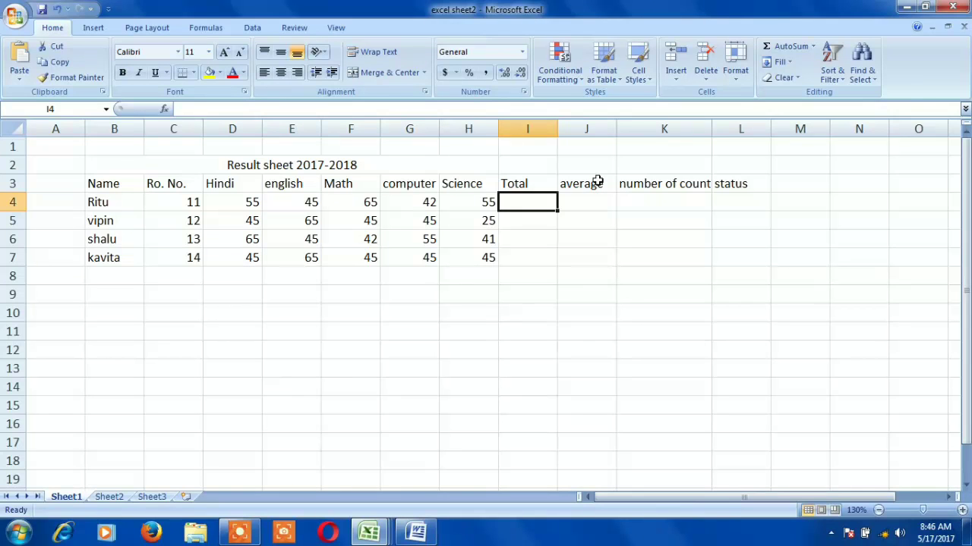
pyautogui.write('=')
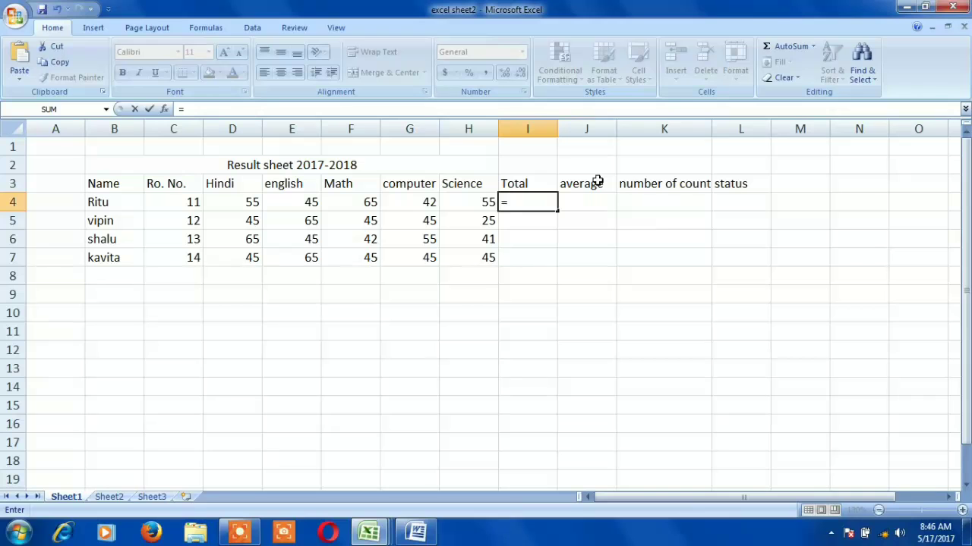
pyautogui.write('sum')
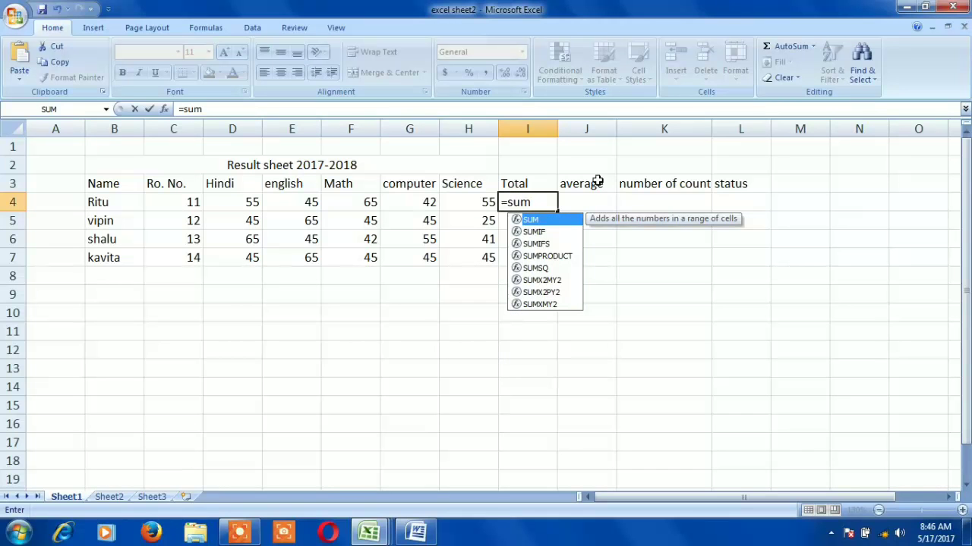
pyautogui.press('Tab')
pyautogui.press('Left')
pyautogui.press('Left')
pyautogui.press('Left')
pyautogui.press('Left')
pyautogui.press('Left')
pyautogui.hotkey('shift', 'Right')
pyautogui.hotkey('shift', 'Right')
pyautogui.hotkey('shift', 'Right')
pyautogui.hotkey('shift', 'Right')
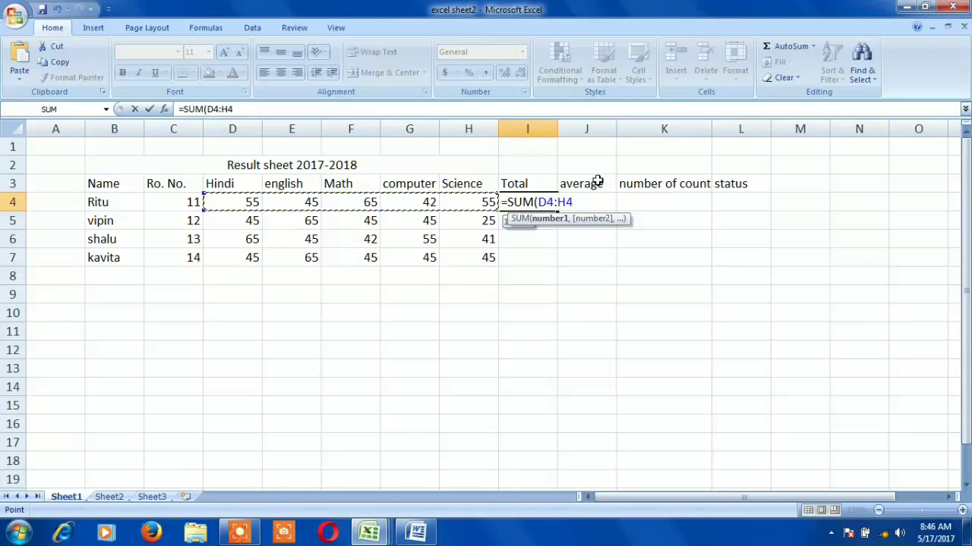
pyautogui.press('Return')
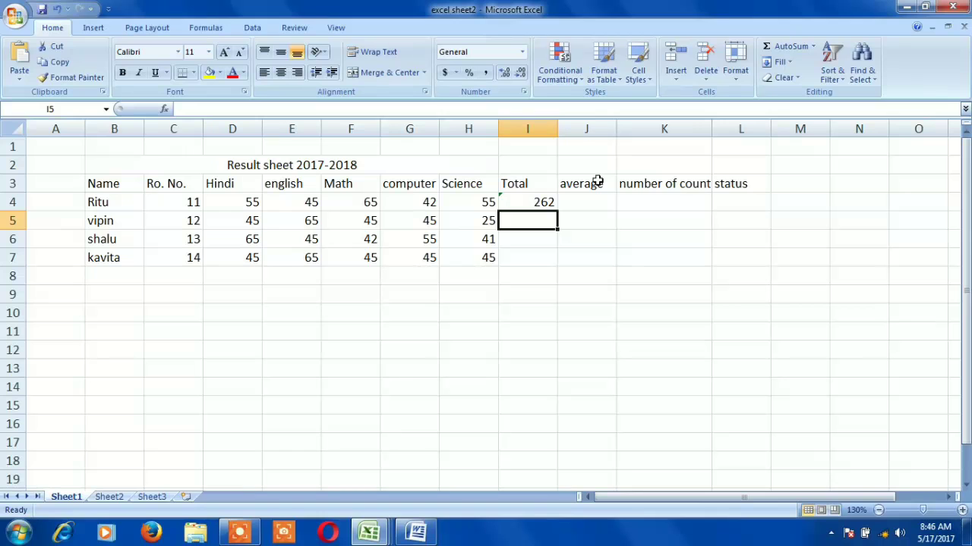
pyautogui.press('Up')
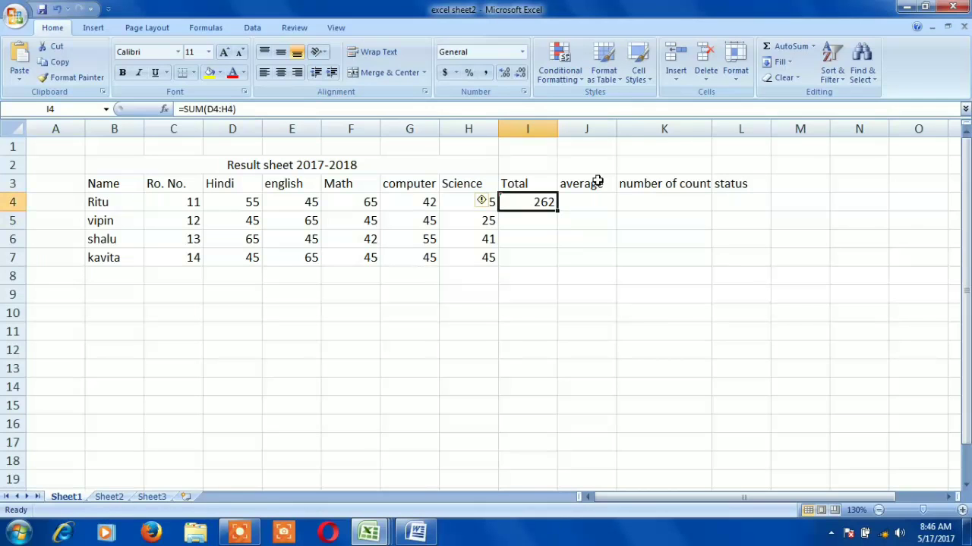
pyautogui.press('Delete')
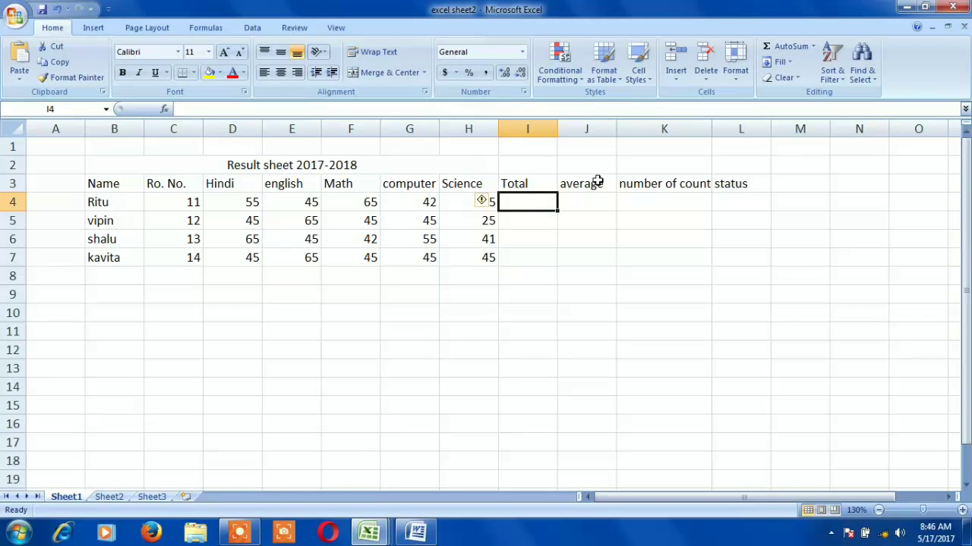
# Enter =SUM(D4:H4) in Total cell I4 and fill it down through I7
pyautogui.write('=sum')
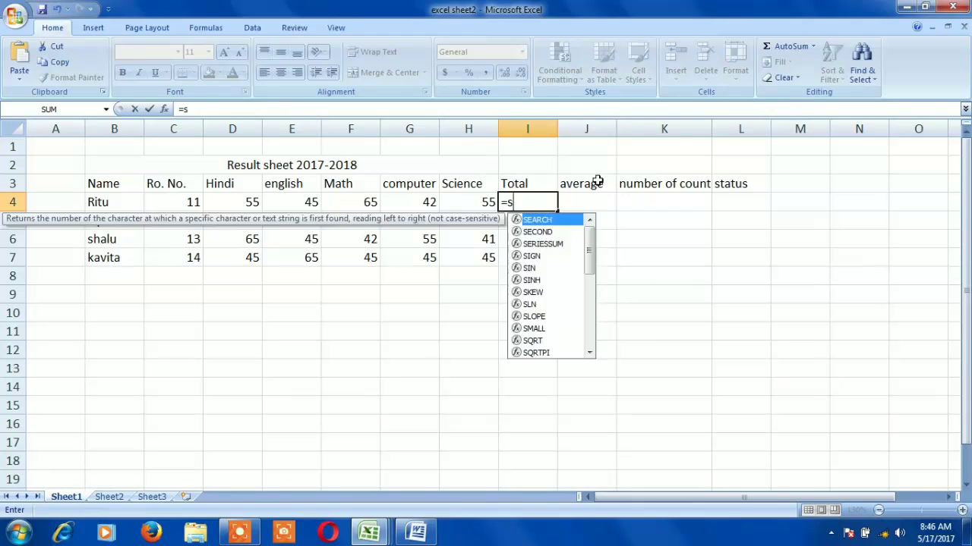
pyautogui.press('Tab')
pyautogui.press('Left')
pyautogui.press('Left')
pyautogui.press('Left')
pyautogui.press('Left')
pyautogui.press('Left')
pyautogui.hotkey('shift', 'Right')
pyautogui.hotkey('shift', 'Right')
pyautogui.hotkey('shift', 'Right')
pyautogui.hotkey('shift', 'Right')
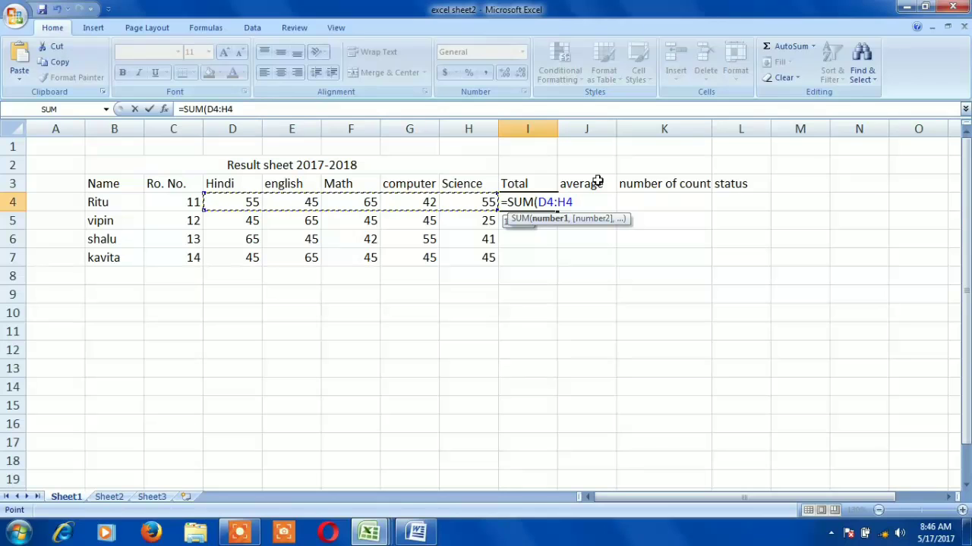
pyautogui.press('Return')
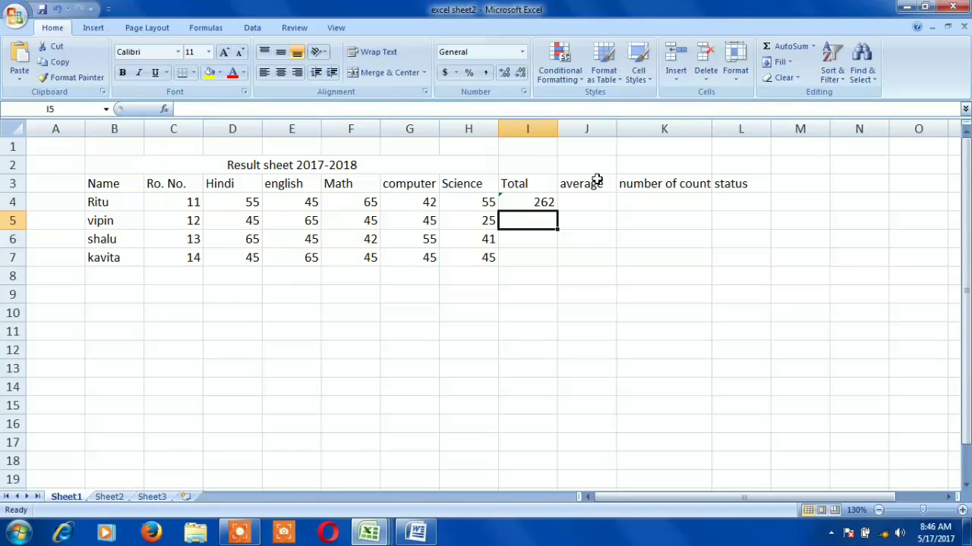
pyautogui.click(529, 199)
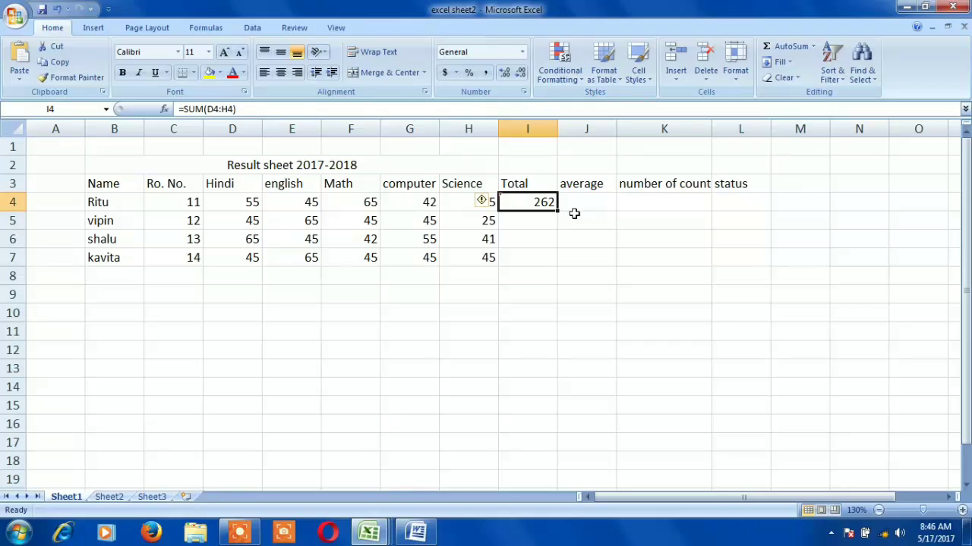
pyautogui.moveTo(556, 212); pyautogui.dragTo(555, 265)
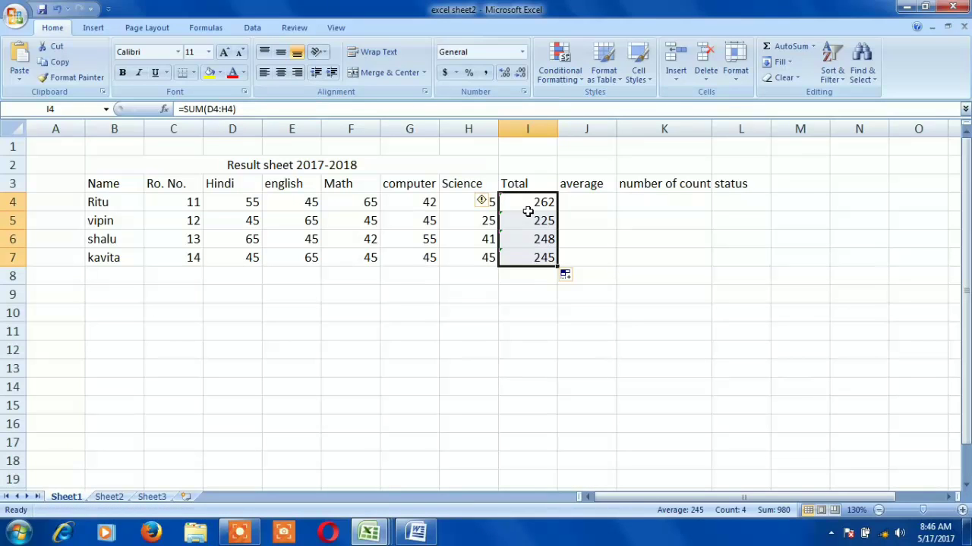
# Try an AVERAGE formula over D4:H4 in average cell J4 and clear the cell again
pyautogui.click(573, 205)
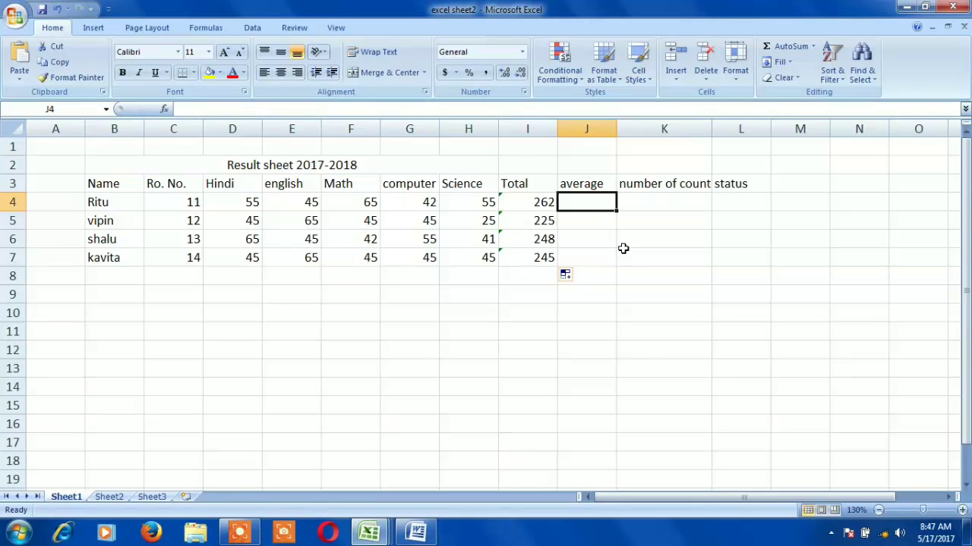
pyautogui.write('=ave')
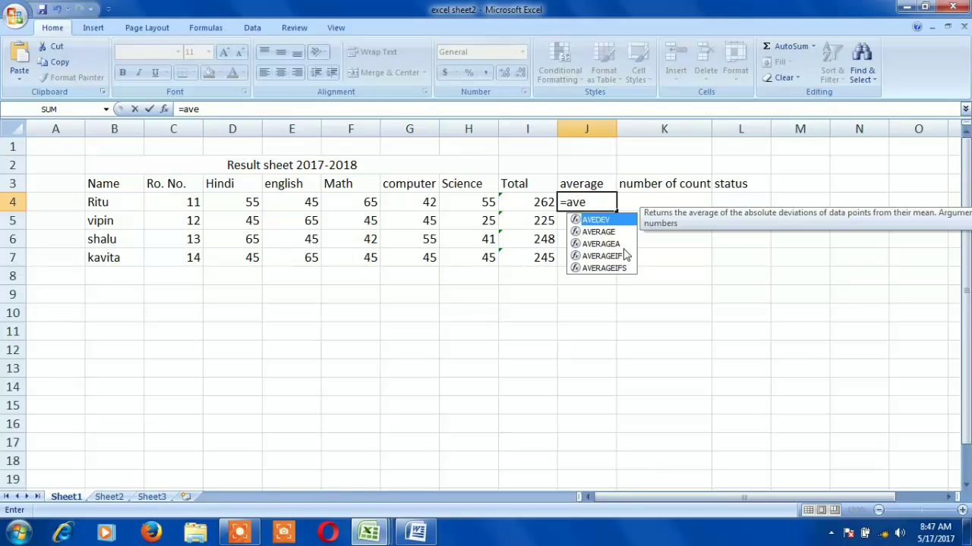
pyautogui.write('rage')
pyautogui.press('Tab')
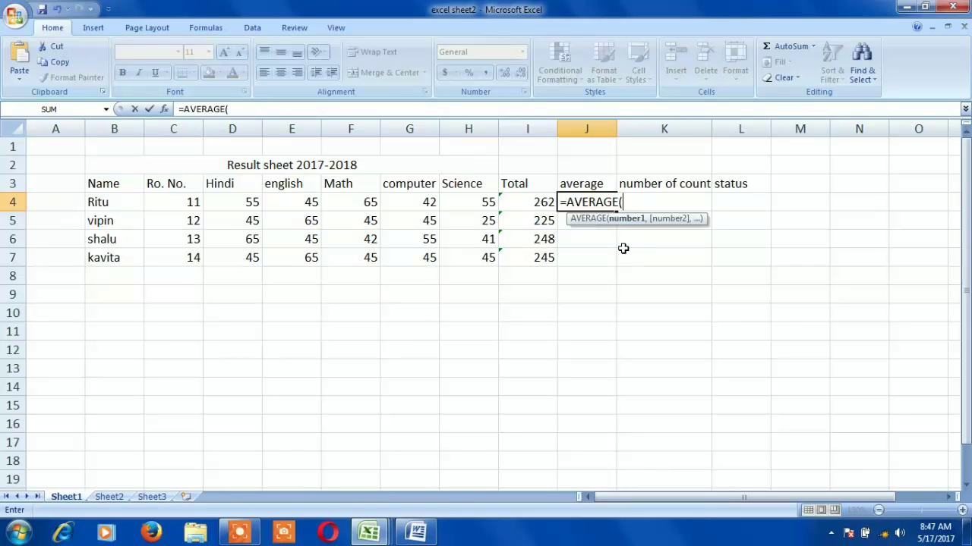
pyautogui.press('Left')
pyautogui.press('Left')
pyautogui.press('Left')
pyautogui.press('Left')
pyautogui.press('Left')
pyautogui.press('Left')
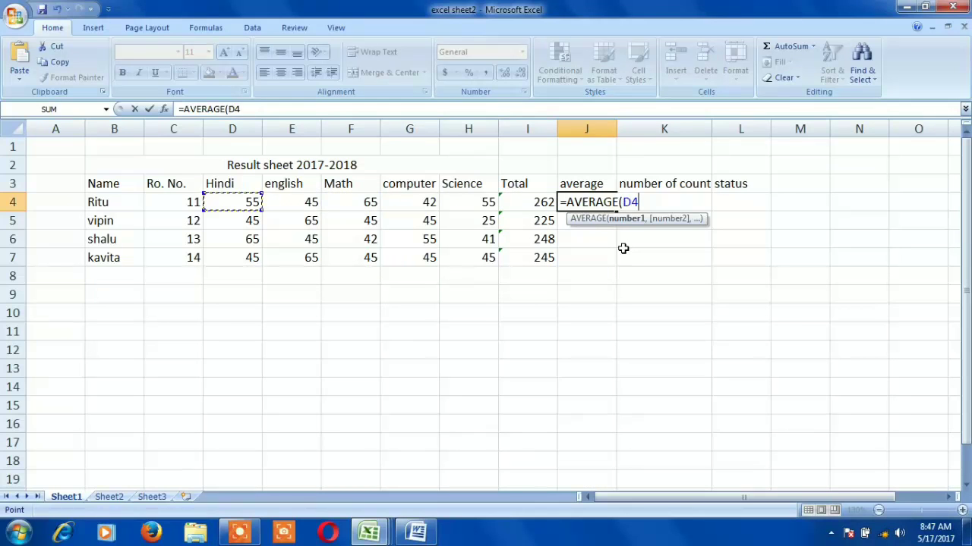
pyautogui.hotkey('shift', 'Right')
pyautogui.hotkey('shift', 'Right')
pyautogui.hotkey('shift', 'Right')
pyautogui.hotkey('shift', 'Right')
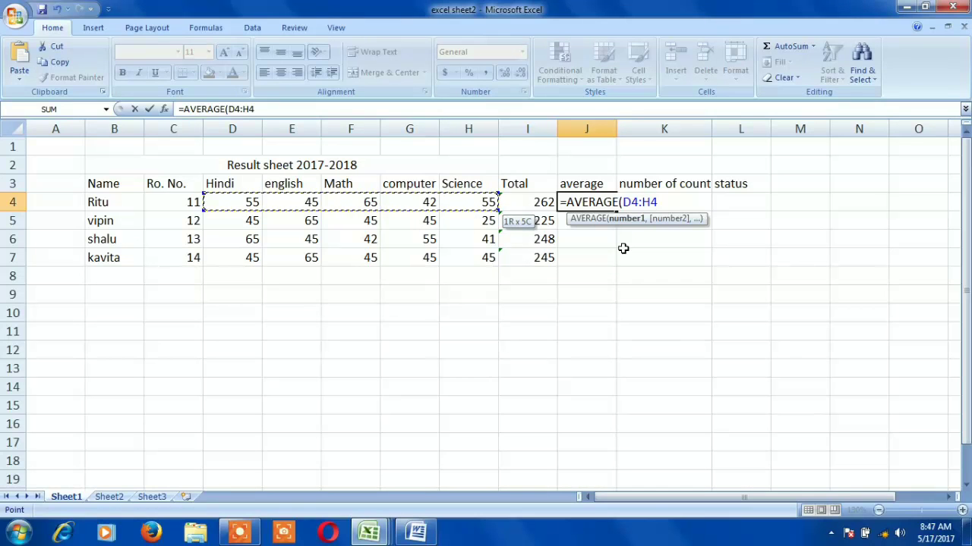
pyautogui.press('Return')
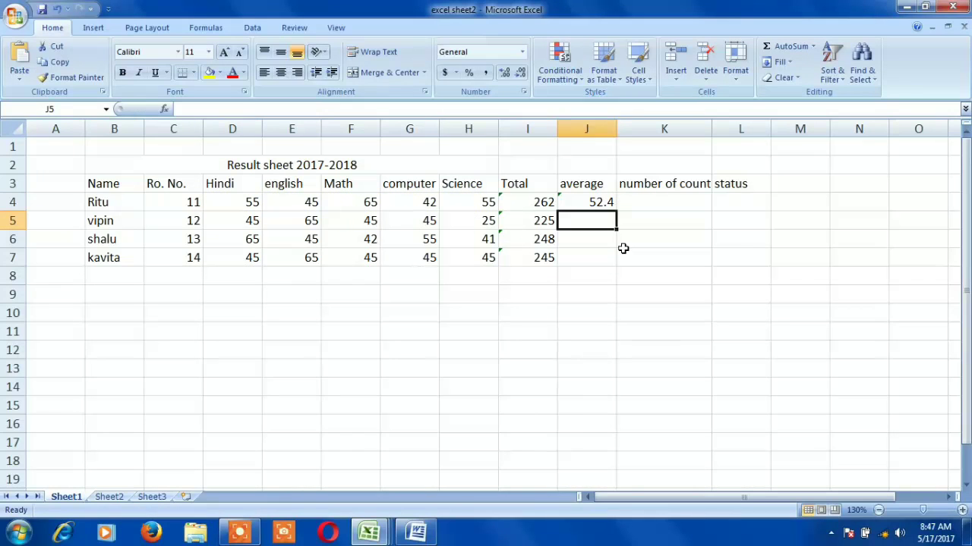
pyautogui.press('Up')
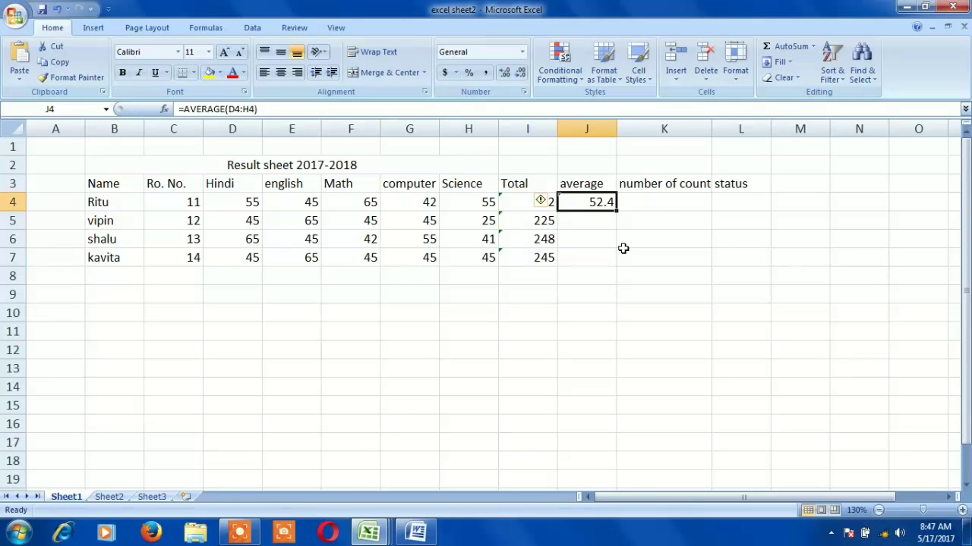
pyautogui.press('Delete')
# Enter =AVERAGE(D4:H4) in cell J4 to average the first student's five subject marks
pyautogui.write('=s')
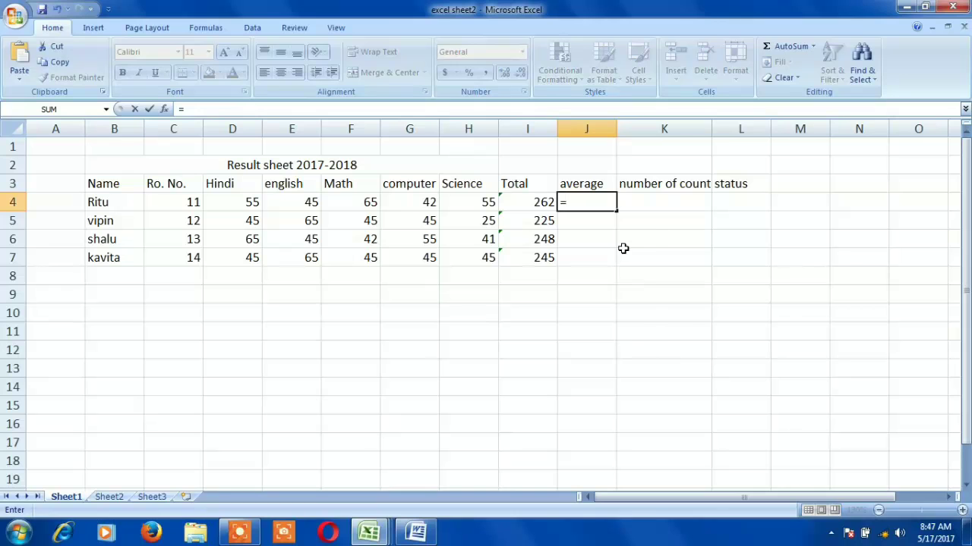
pyautogui.press('BackSpace')
pyautogui.write('averag')
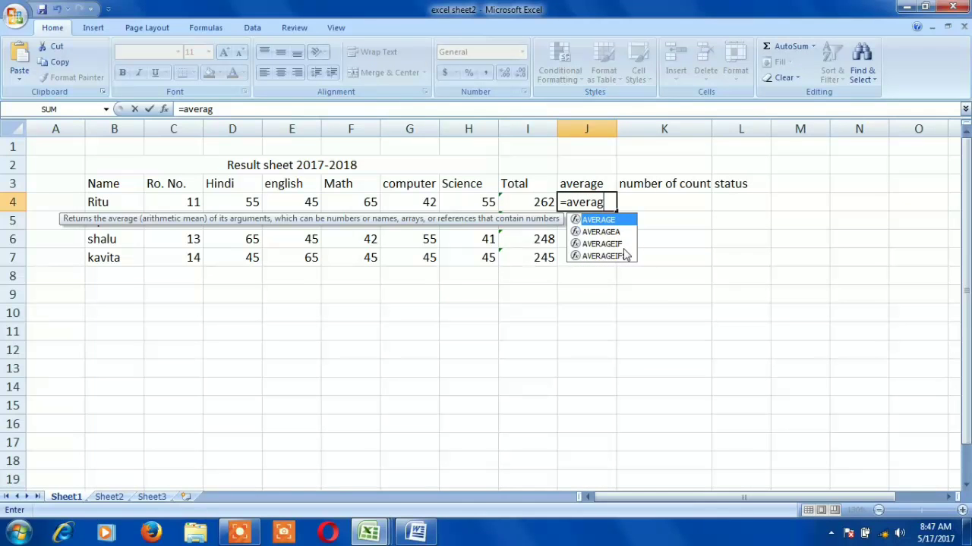
pyautogui.press('Tab')
pyautogui.press('Left')
pyautogui.press('Left')
pyautogui.press('Left')
pyautogui.press('Left')
pyautogui.press('Left')
pyautogui.hotkey('shift', 'Left')
pyautogui.hotkey('shift', 'Right')
pyautogui.hotkey('shift', 'Right')
pyautogui.hotkey('shift', 'Right')
pyautogui.press('Return')
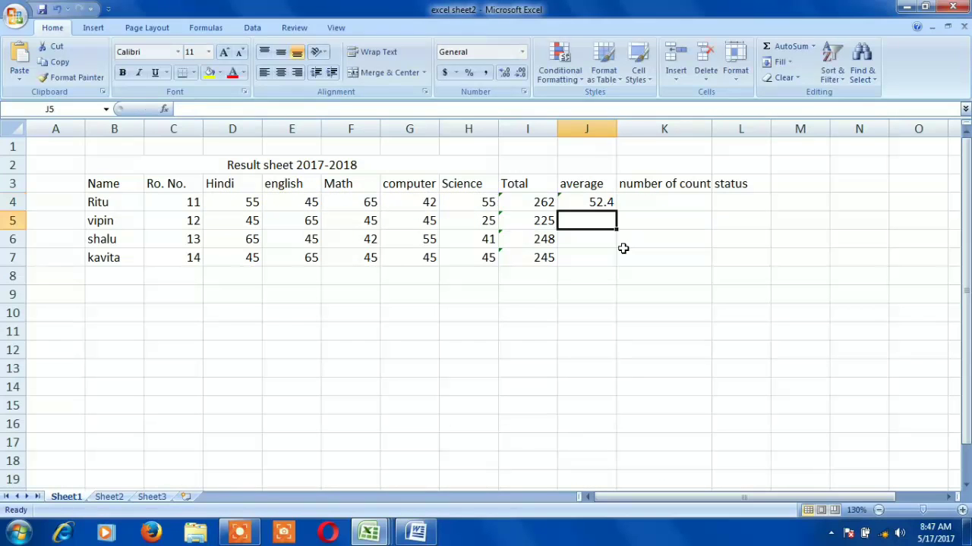
# Fill the average formula from J4 down through J7 for the remaining students
pyautogui.press('Down')
pyautogui.press('Down')
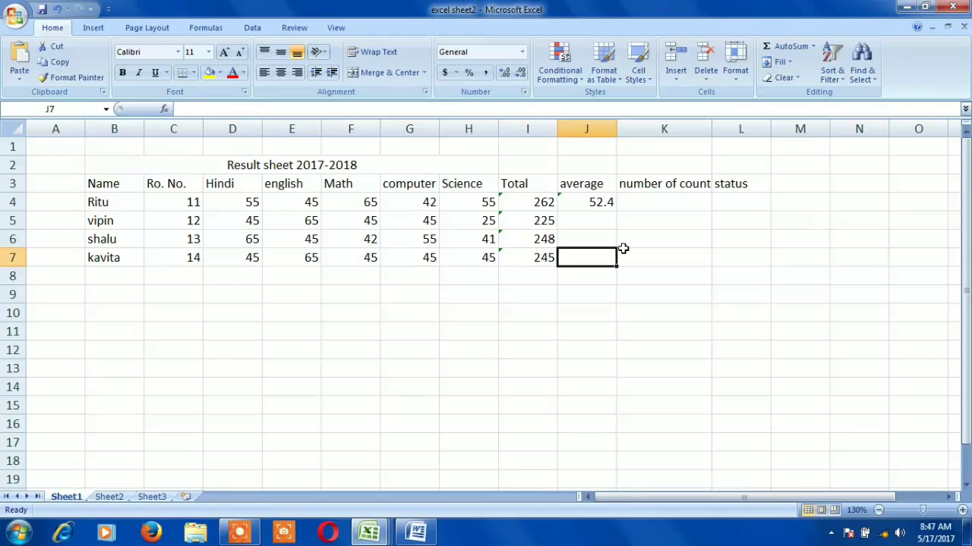
pyautogui.hotkey('shift', 'Up')
pyautogui.hotkey('shift', 'Up')
pyautogui.hotkey('shift', 'Up')
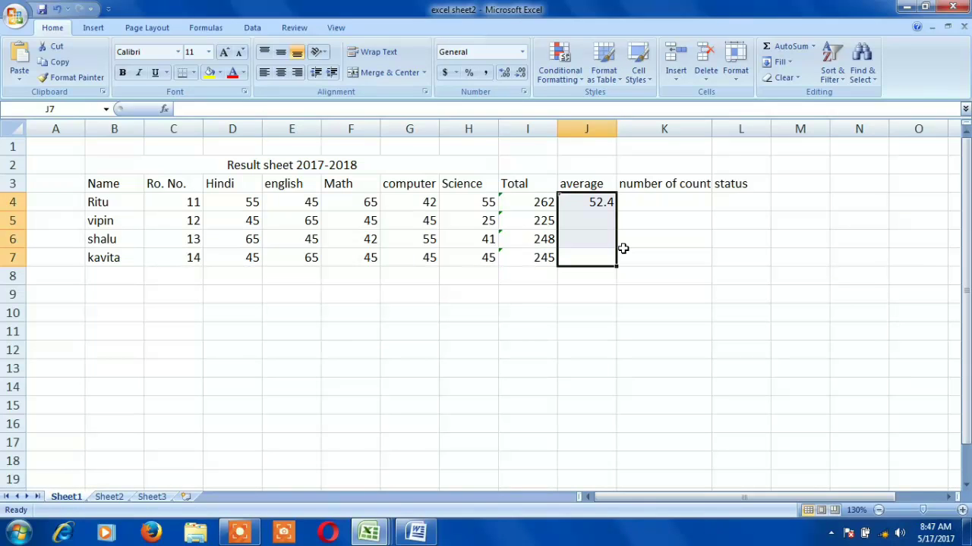
pyautogui.hotkey('ctrl', 'd')
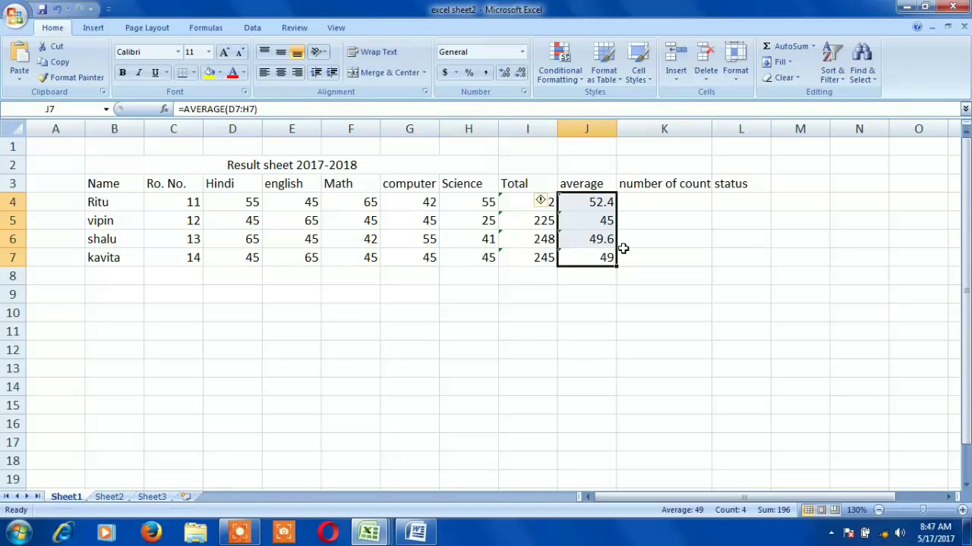
# Enter =COUNTIF(D4:H4,"<33") in number of count cell K4 to count the first student's marks below 33
pyautogui.press('Right')
pyautogui.press('Up')
pyautogui.press('Up')
pyautogui.press('Up')
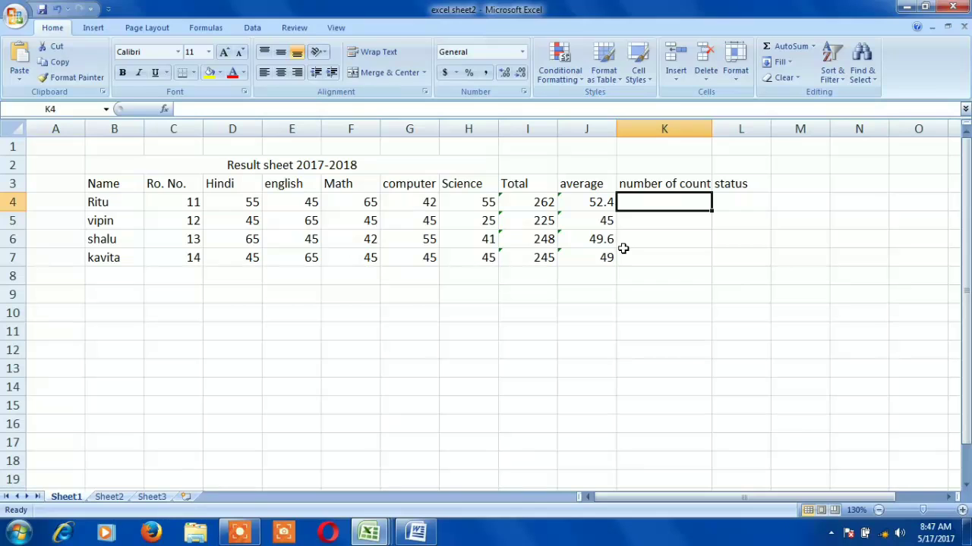
pyautogui.write('=c')
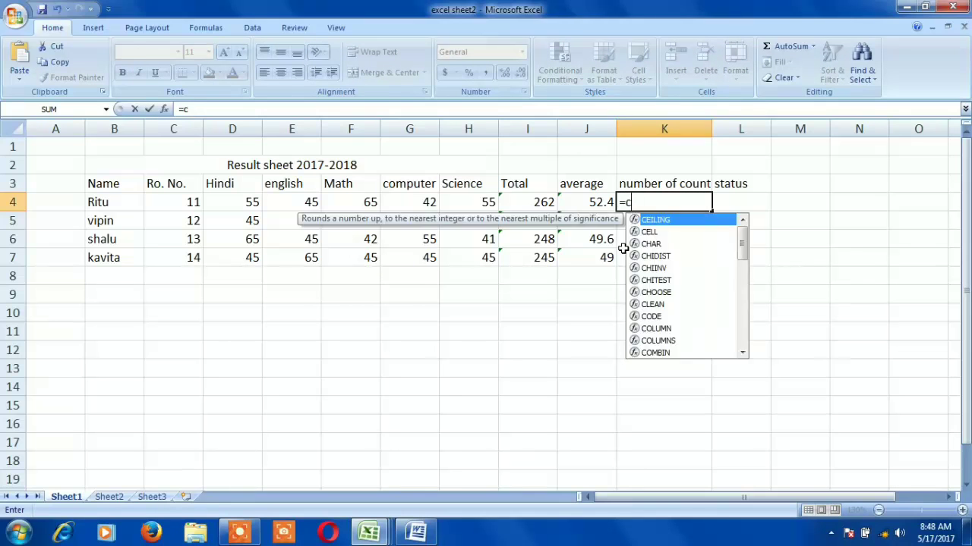
pyautogui.write('ounti')
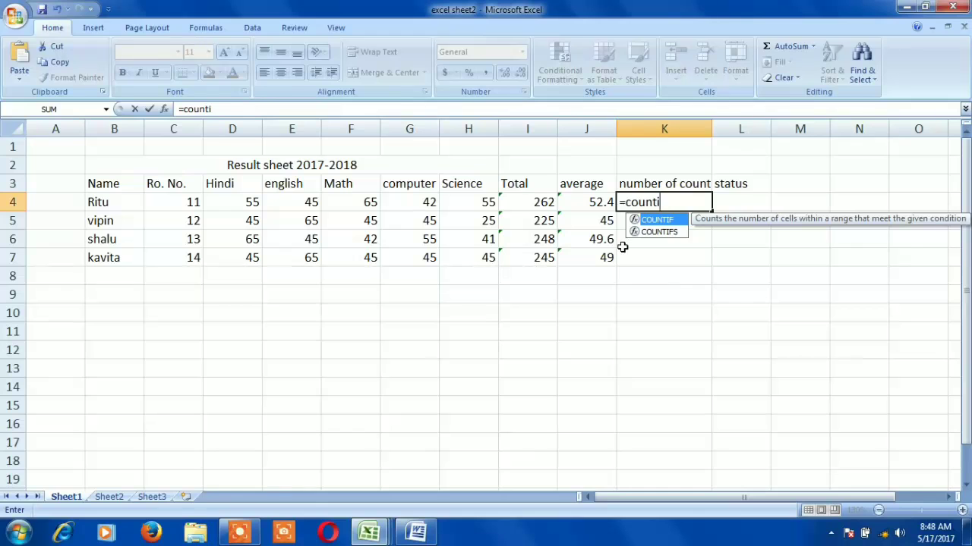
pyautogui.press('Tab')
pyautogui.press('Left')
pyautogui.press('Left')
pyautogui.press('Left')
pyautogui.press('Left')
pyautogui.press('Left')
pyautogui.press('Left')
pyautogui.press('Left')
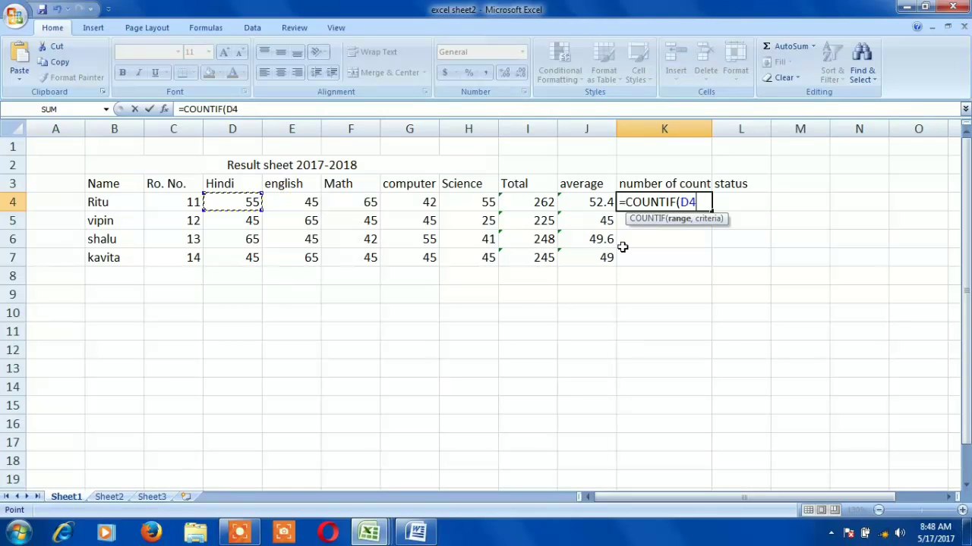
pyautogui.hotkey('shift', 'Right')
pyautogui.hotkey('shift', 'Right')
pyautogui.hotkey('shift', 'Right')
pyautogui.hotkey('shift', 'Right')
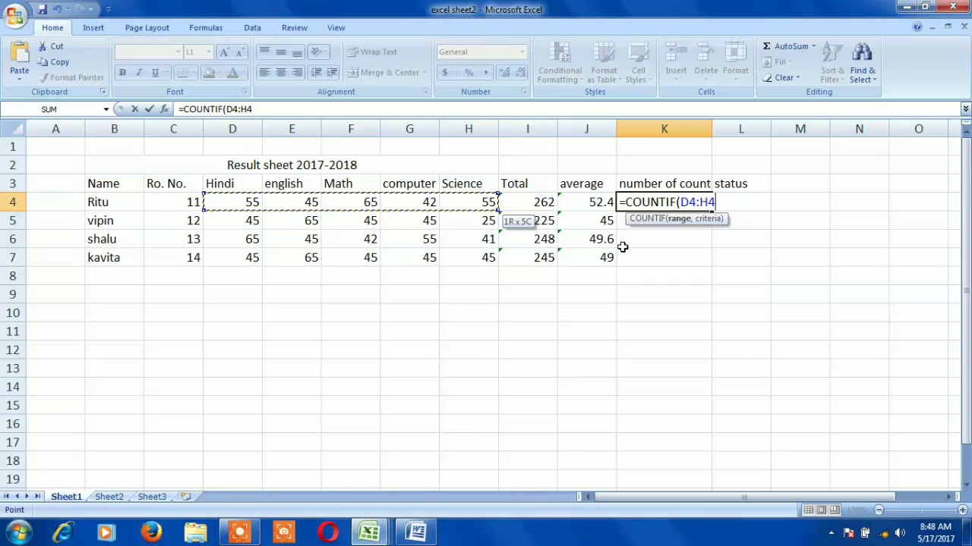
pyautogui.write(',')
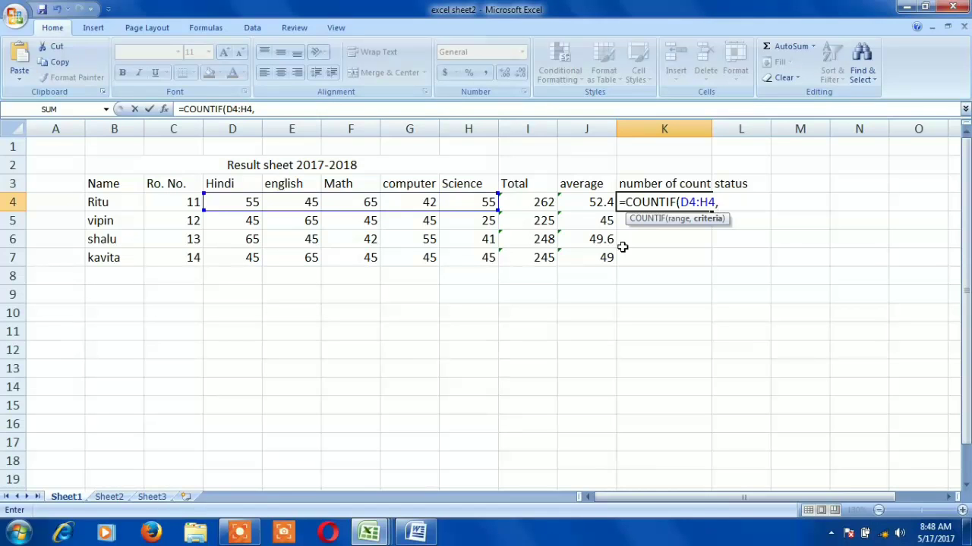
pyautogui.write('"<33"')
pyautogui.write(')')
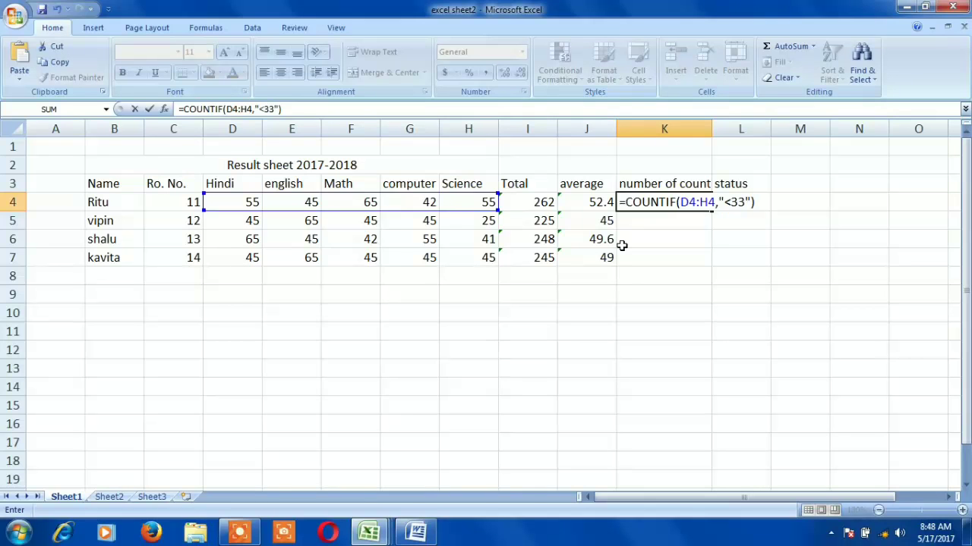
pyautogui.press('Return')
pyautogui.press('Up')
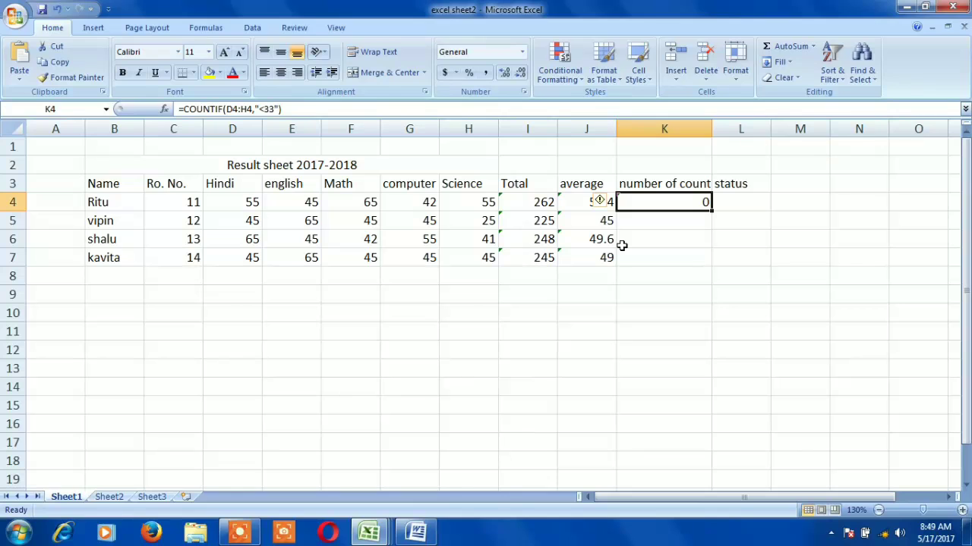
# Change the first student's computer mark in G4 to 32
pyautogui.press('Left')
pyautogui.press('Left')
pyautogui.press('Left')
pyautogui.press('Left')
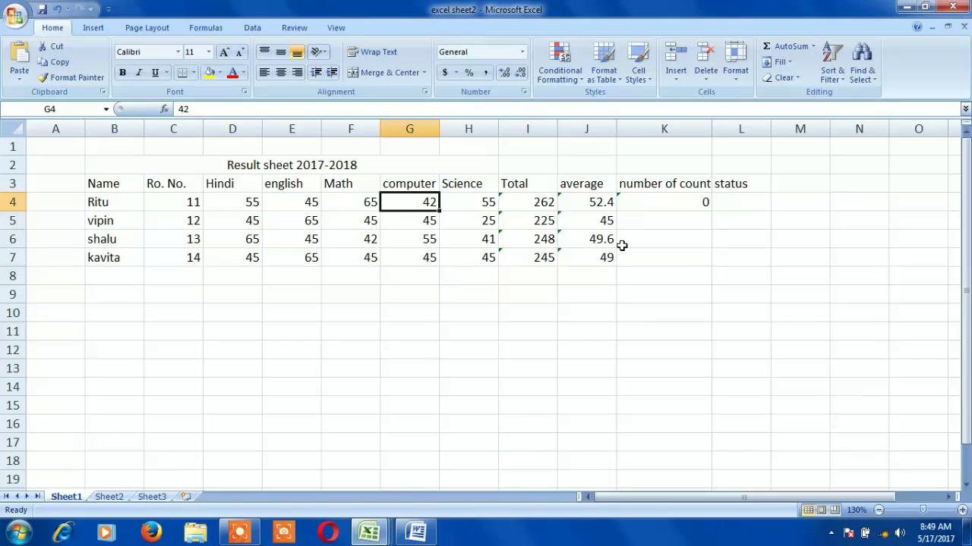
pyautogui.write('32')
pyautogui.press('Return')
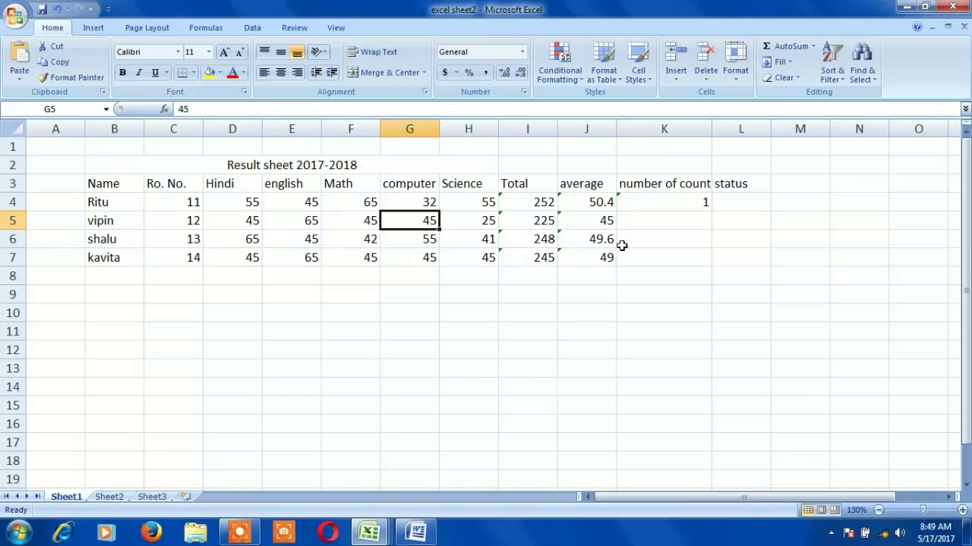
# Compare the number of count in K4 with the first student's computer mark in G4
pyautogui.press('Right')
pyautogui.press('Right')
pyautogui.press('Right')
pyautogui.press('Right')
pyautogui.press('Up')
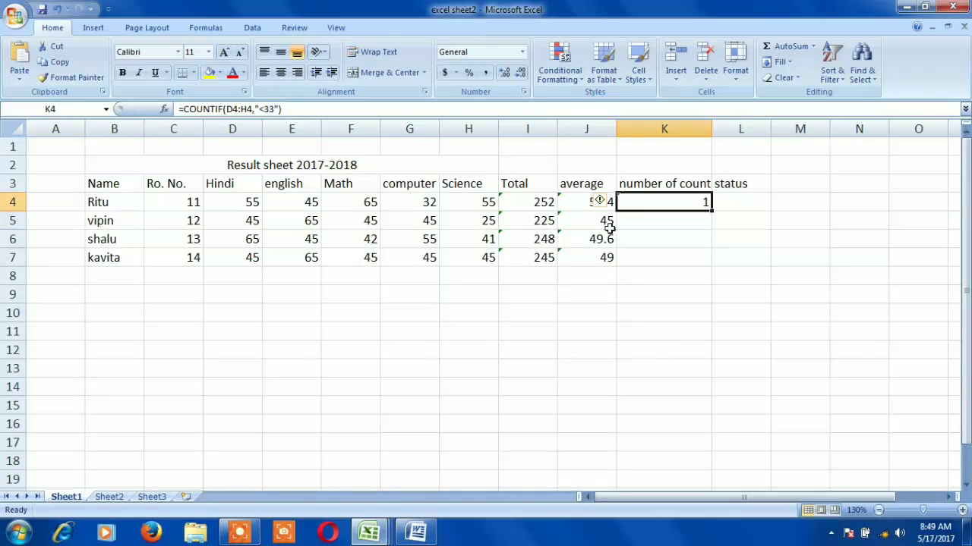
pyautogui.press('Left')
pyautogui.press('Left')
pyautogui.press('Left')
pyautogui.press('Left')
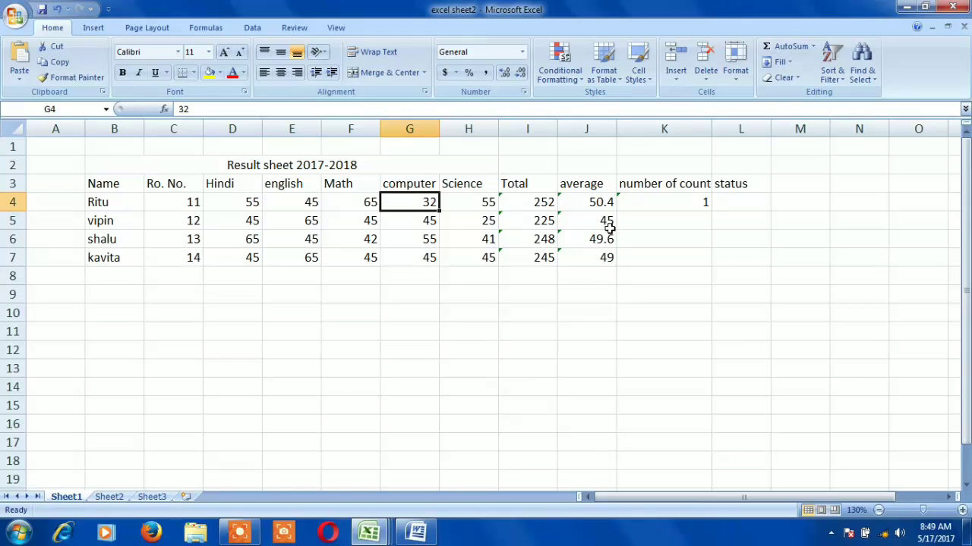
pyautogui.press('Right')
pyautogui.press('Right')
pyautogui.press('Right')
pyautogui.press('Right')
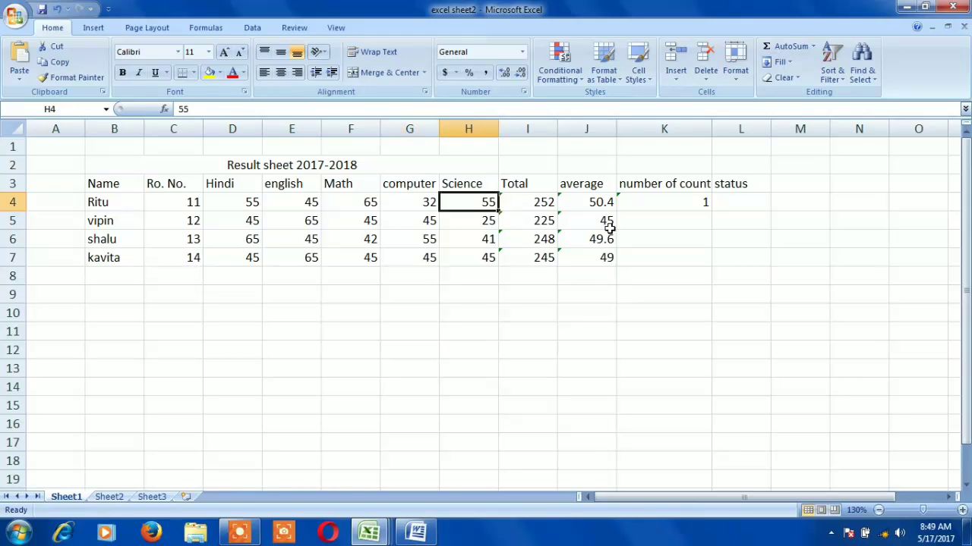
# Fill the COUNTIF formula from K4 down through K7 for the remaining students
pyautogui.press('Down')
pyautogui.press('Down')
pyautogui.press('Down')
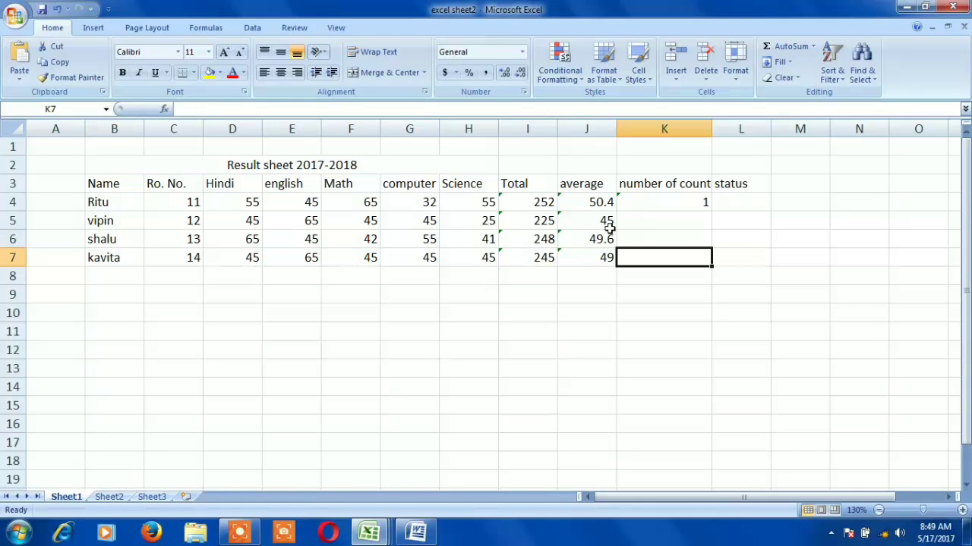
pyautogui.hotkey('shift', 'Up')
pyautogui.hotkey('shift', 'Up')
pyautogui.hotkey('shift', 'Up')
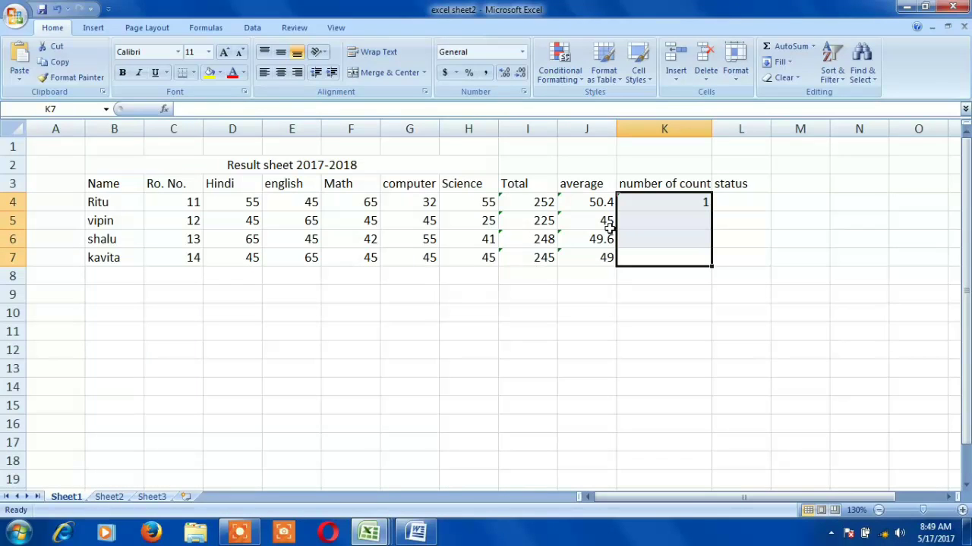
pyautogui.hotkey('ctrl', 'd')
# Compare the second student's number of count in K5 with the Science mark in H5
pyautogui.press('Down')
pyautogui.press('Up')
pyautogui.press('Up')
pyautogui.press('Up')
pyautogui.press('Left')
pyautogui.press('Left')
pyautogui.press('Left')
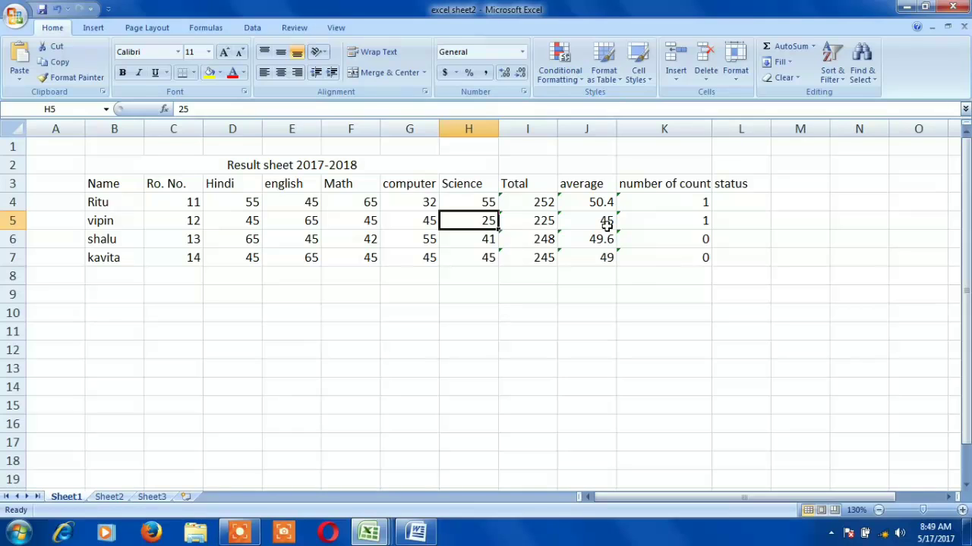
pyautogui.press('Right')
pyautogui.press('Right')
pyautogui.press('Right')
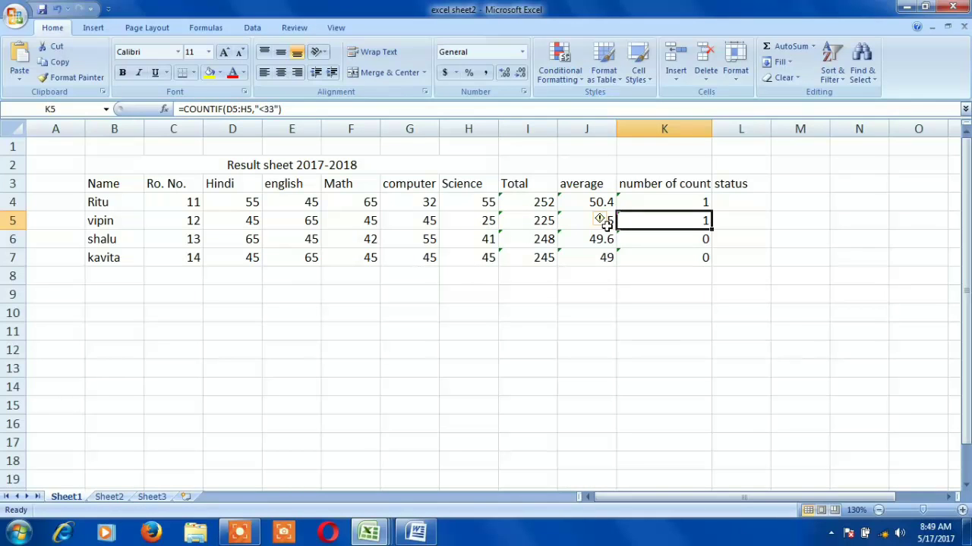
# Change the second student's Math mark in F5 to 25 and check the number of count in K5
pyautogui.press('Left')
pyautogui.press('Left')
pyautogui.press('Left')
pyautogui.press('Left')
pyautogui.press('Left')
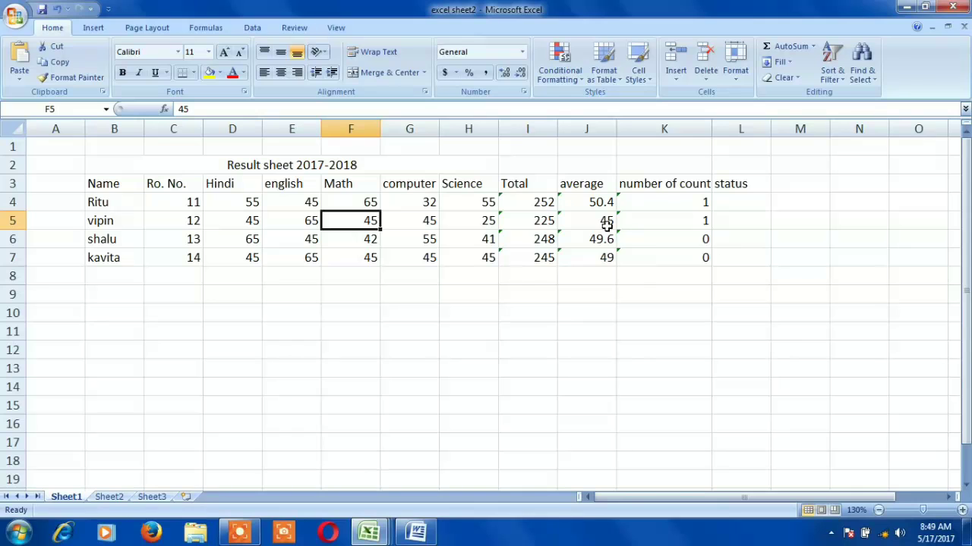
pyautogui.write('25')
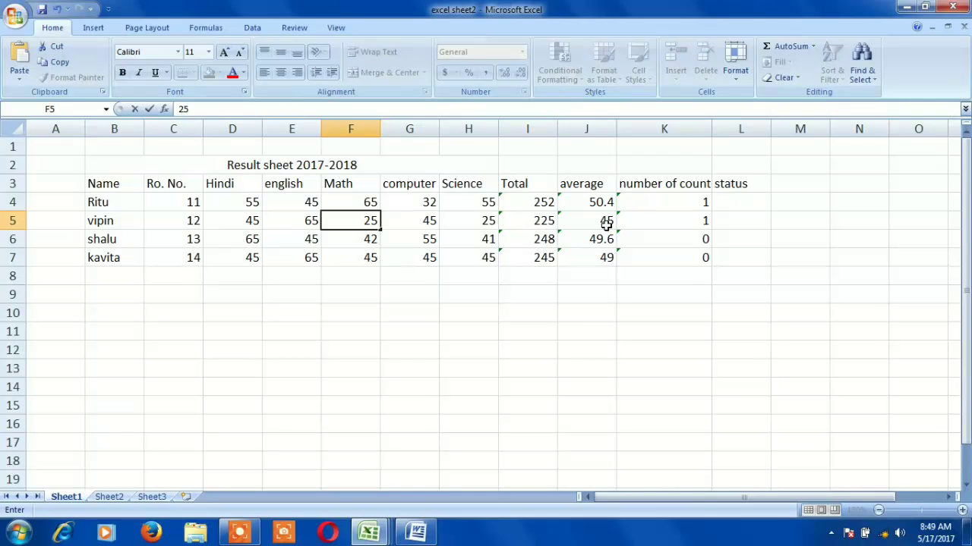
pyautogui.press('Return')
pyautogui.press('Right')
pyautogui.press('Right')
pyautogui.press('Right')
pyautogui.press('Right')
pyautogui.press('Right')
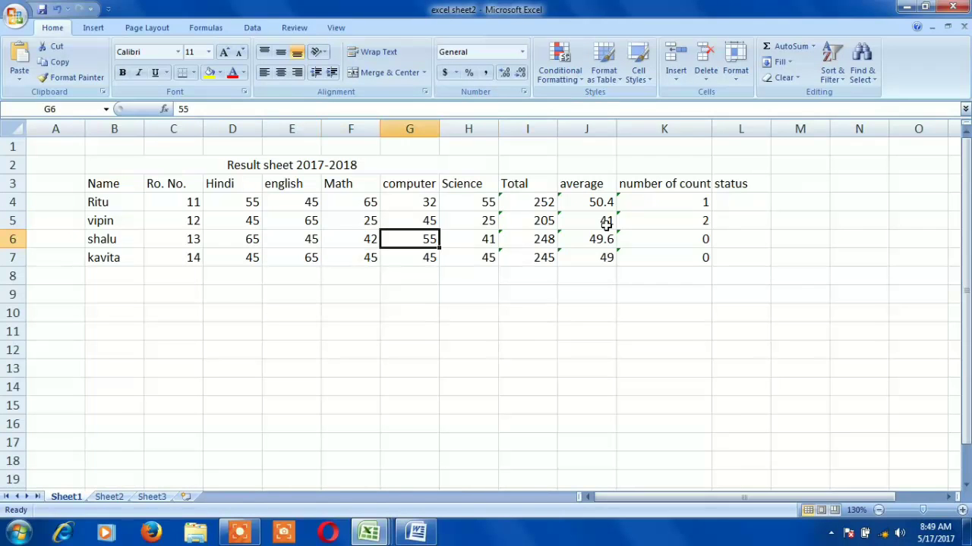
pyautogui.press('Up')
pyautogui.moveTo(597, 219)
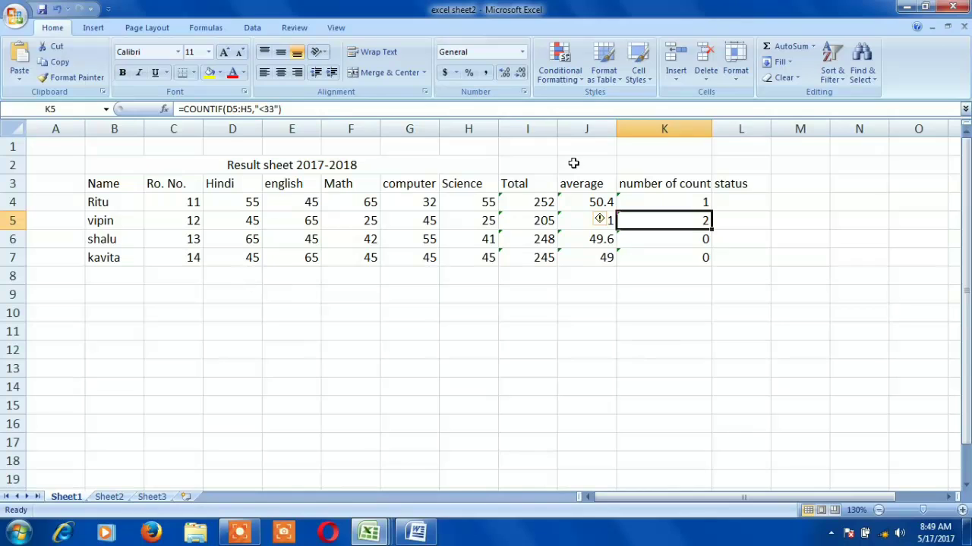
# Clear the count formulas from cells K4 through K7
pyautogui.click(700, 202)
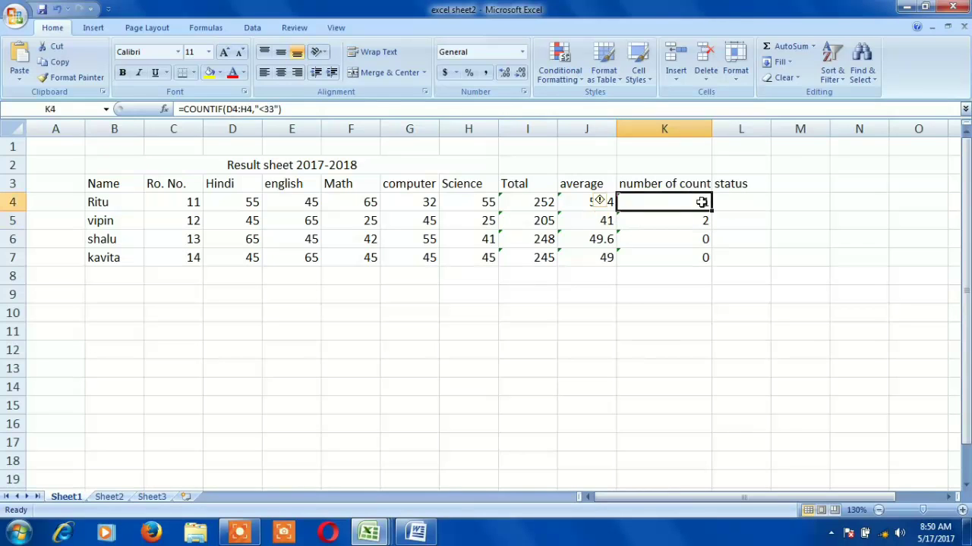
pyautogui.hotkey('shift', 'Down')
pyautogui.hotkey('shift', 'Down')
pyautogui.hotkey('shift', 'Down')
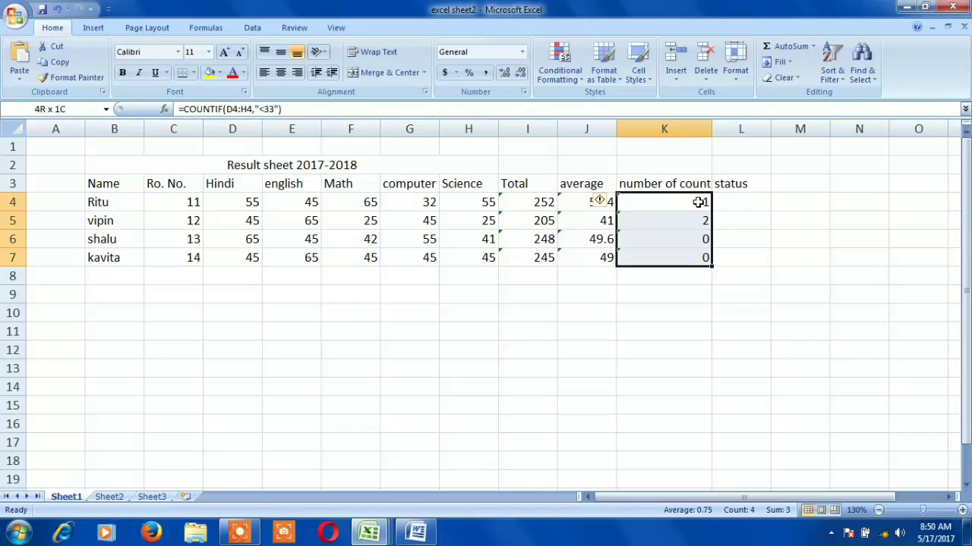
pyautogui.press('Delete')
# Re-enter =COUNTIF(D4:H4,"<33") in the emptied cell K4 for the first student's number of count
pyautogui.click(697, 202)
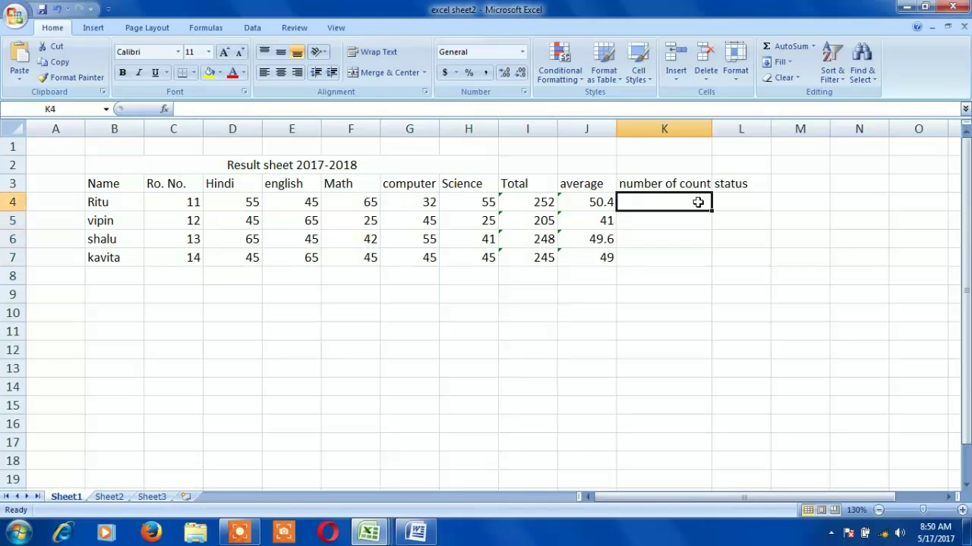
pyautogui.write('=')
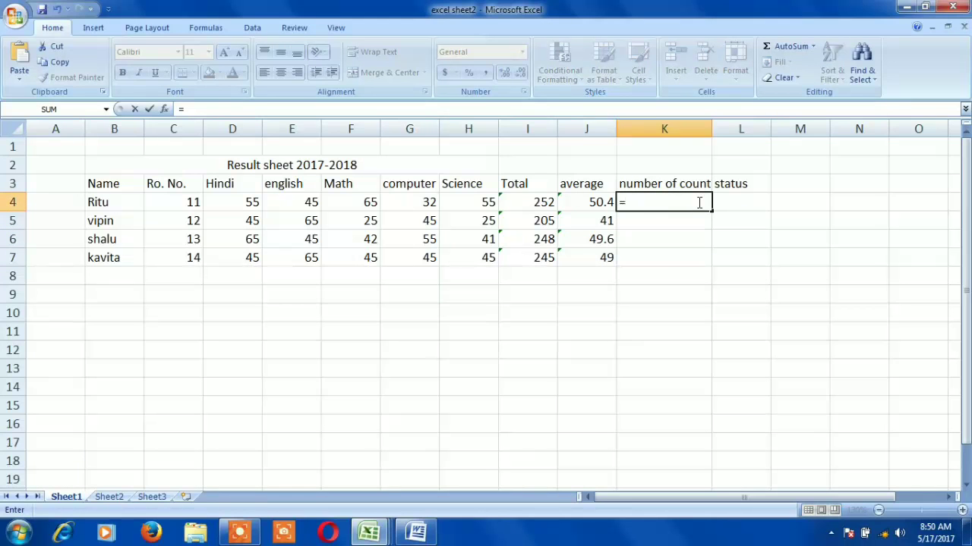
pyautogui.write('count')
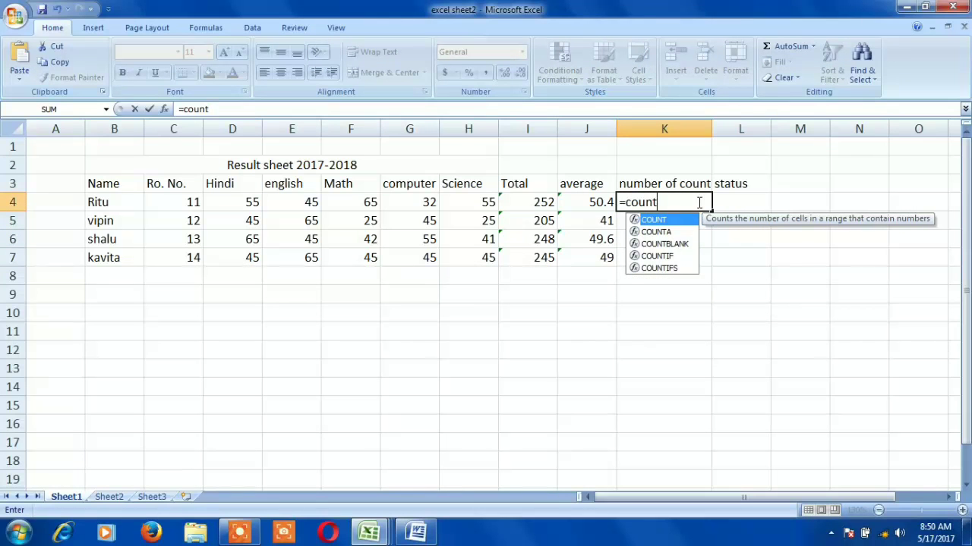
pyautogui.write('if')
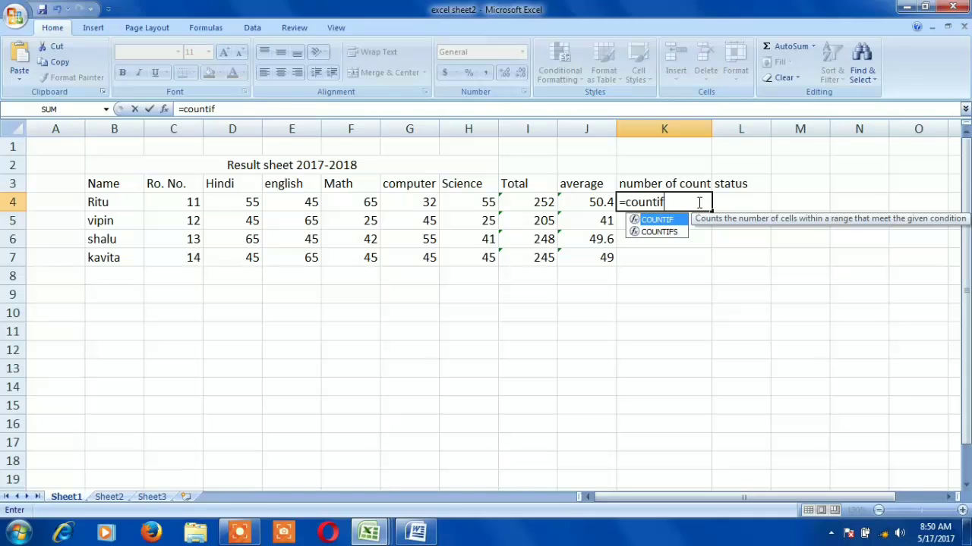
pyautogui.press('Tab')
pyautogui.press('Left')
pyautogui.press('Left')
pyautogui.press('Left')
pyautogui.press('Left')
pyautogui.press('Left')
pyautogui.press('Left')
pyautogui.press('Left')
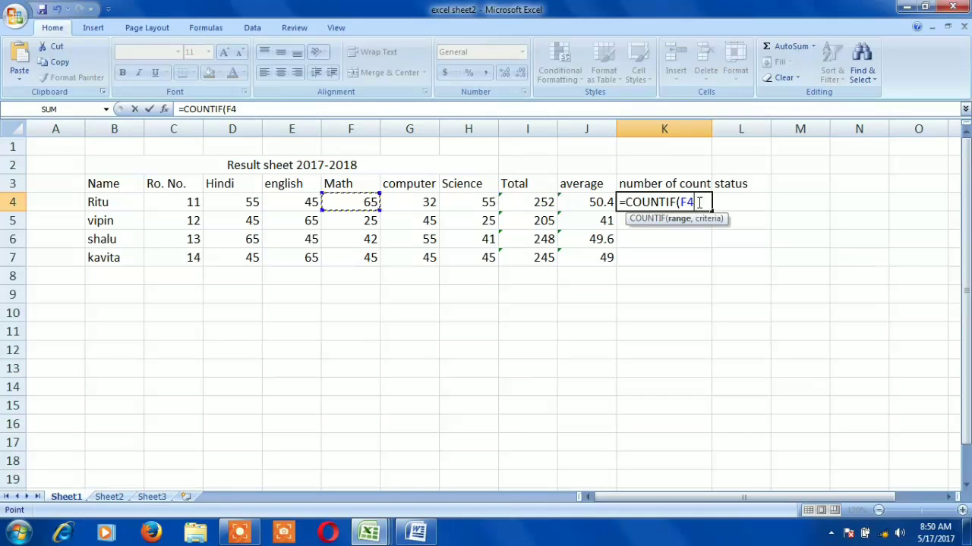
pyautogui.hotkey('shift', 'Right')
pyautogui.hotkey('shift', 'Right')
pyautogui.hotkey('shift', 'Right')
pyautogui.hotkey('shift', 'Right')
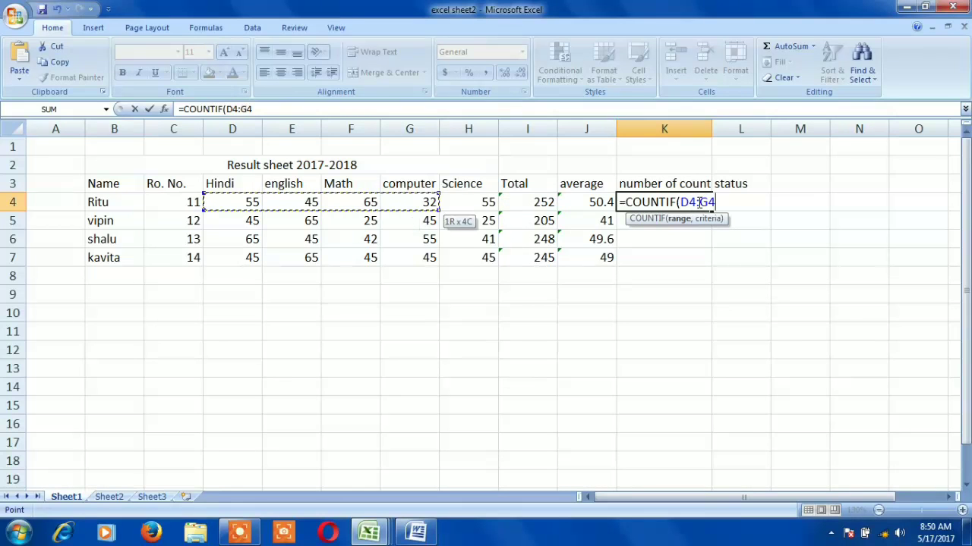
pyautogui.write(',')
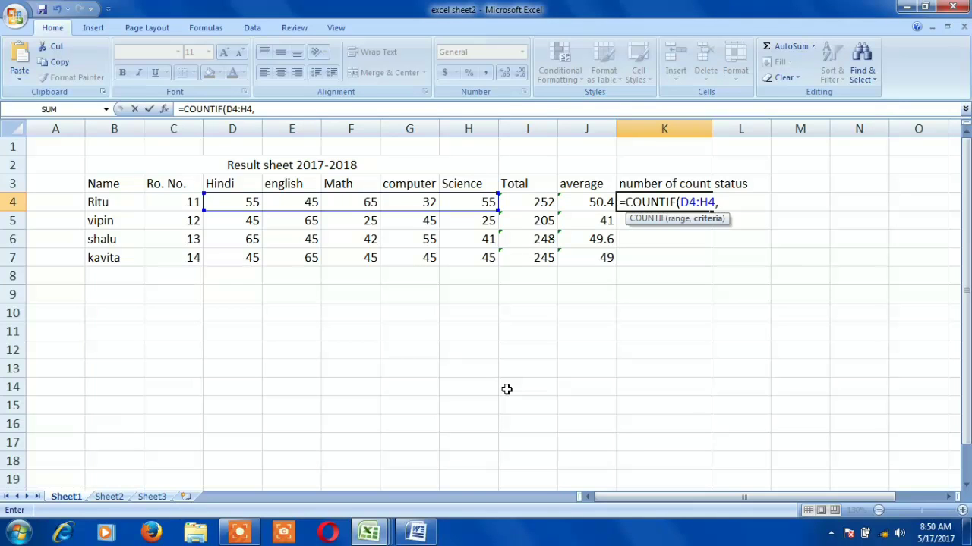
pyautogui.write('"<33")')
pyautogui.press('Return')
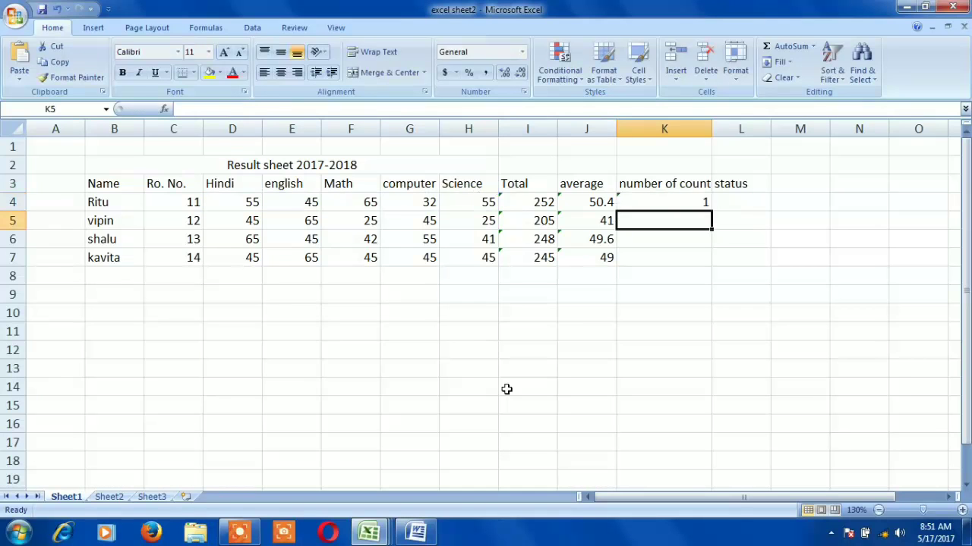
# Fill the COUNTIF formula from K4 through K7 and check the second student's count against the Math and Science marks
pyautogui.press('Up')
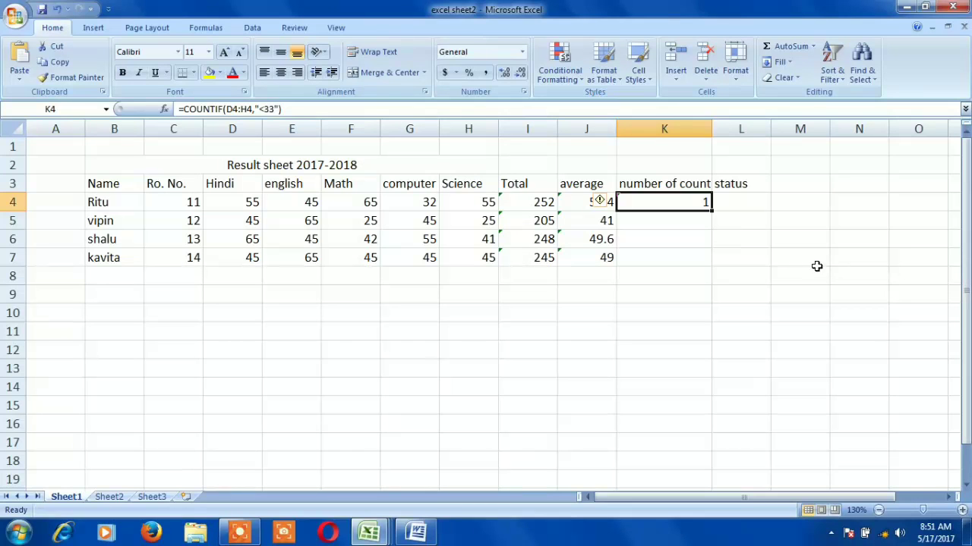
pyautogui.moveTo(713, 213); pyautogui.dragTo(711, 267)
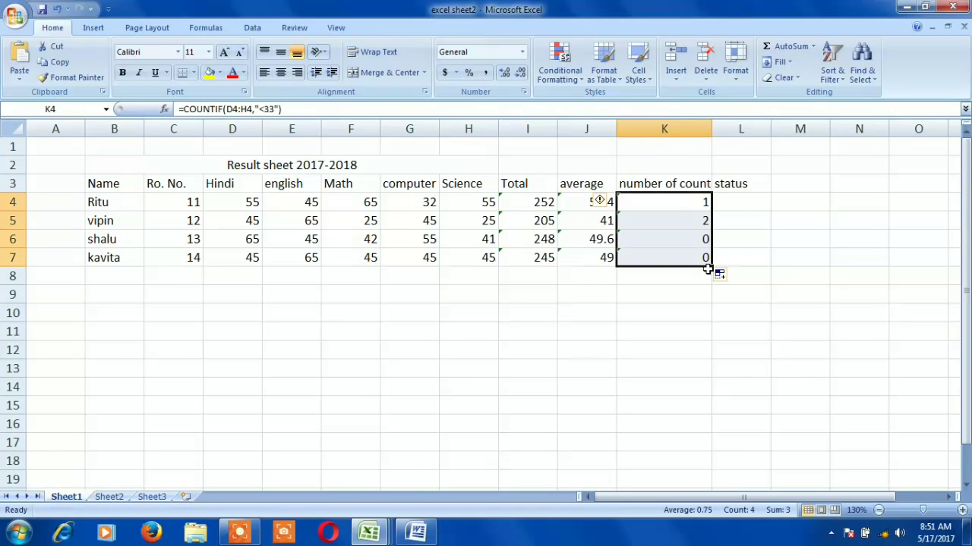
pyautogui.click(680, 222)
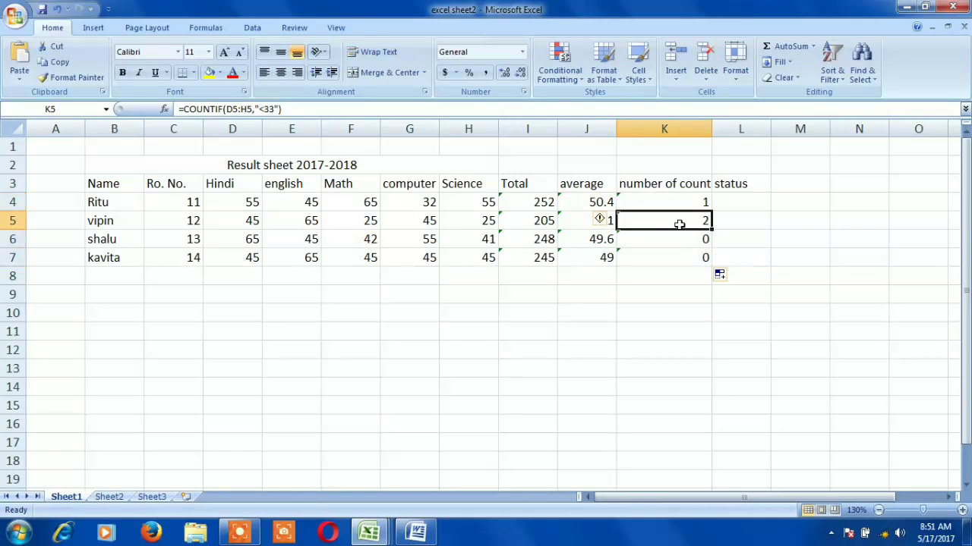
pyautogui.click(365, 222)
pyautogui.click(483, 222)
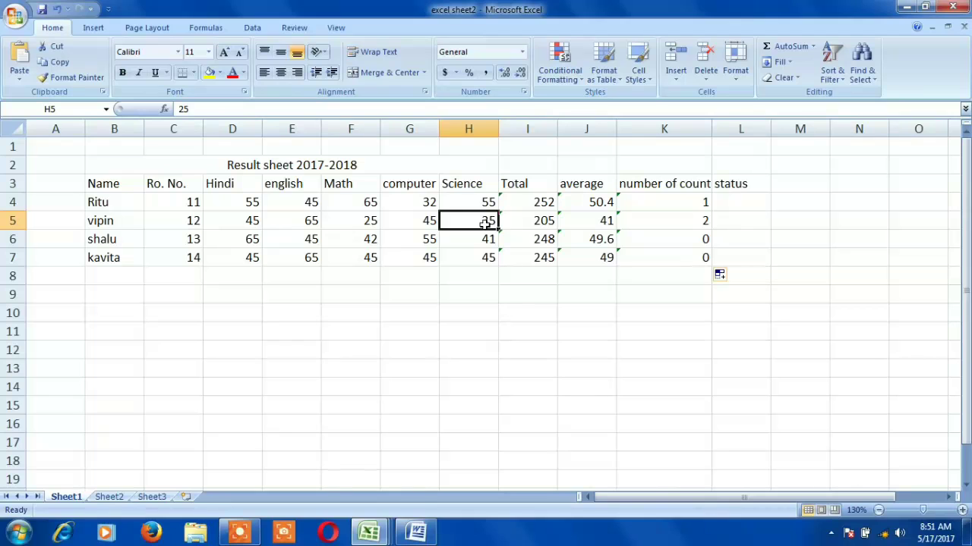
pyautogui.click(675, 221)
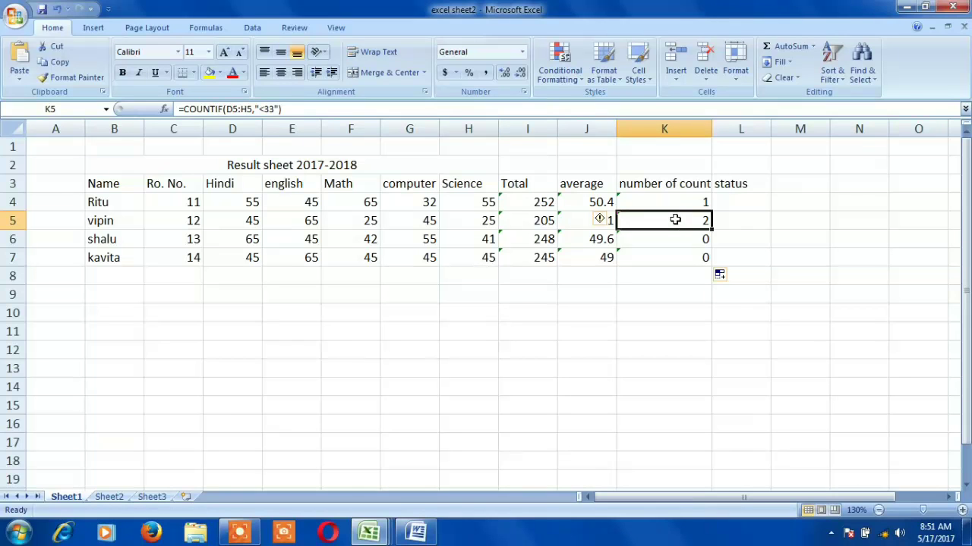
pyautogui.click(722, 202)
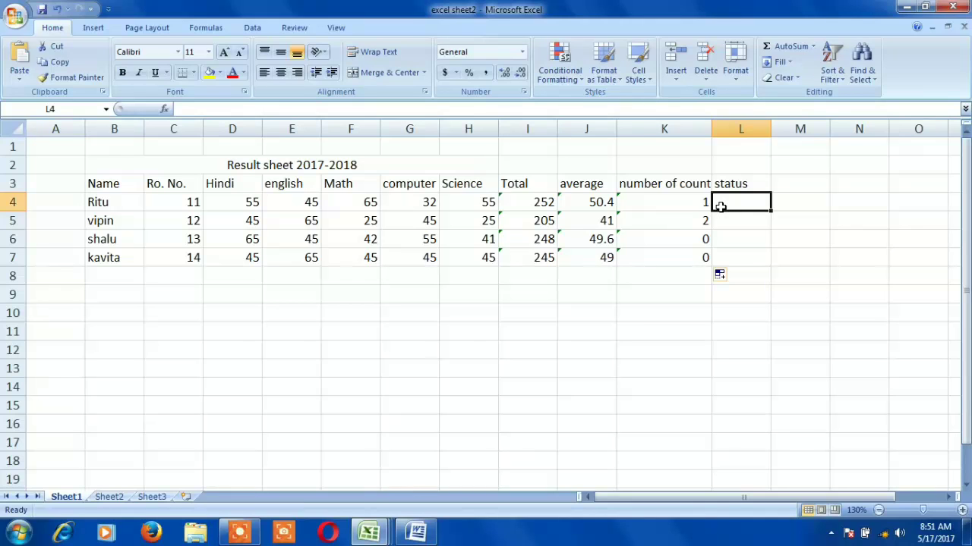
pyautogui.write('=if')
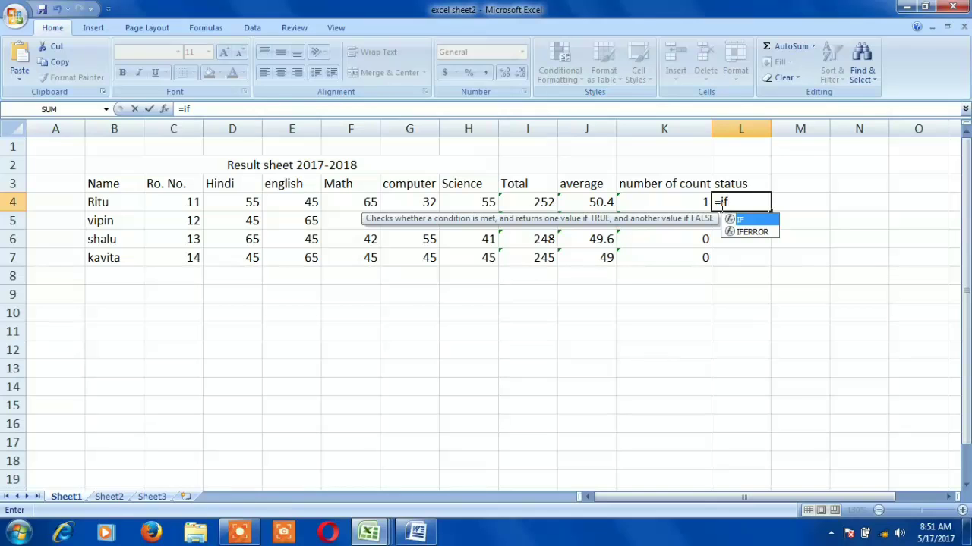
pyautogui.press('Left')
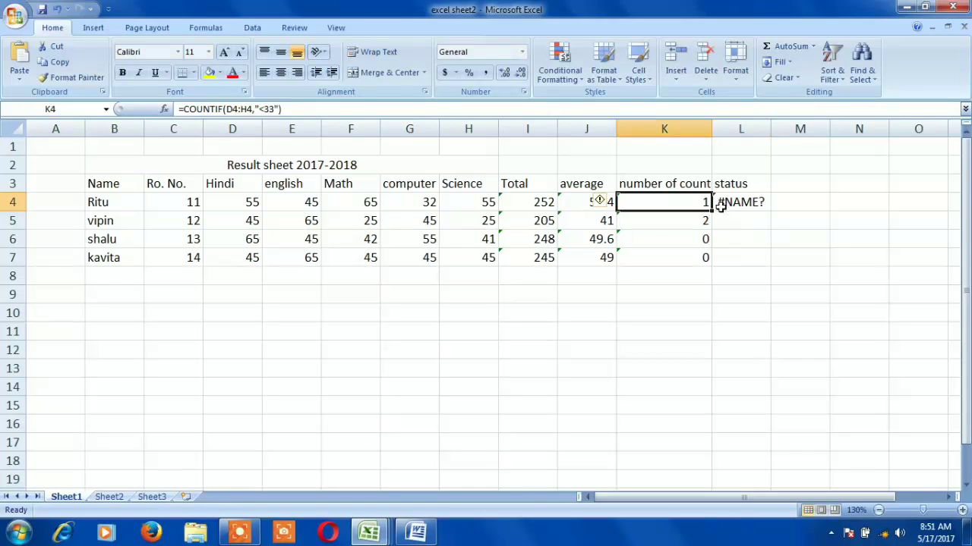
# Start the first student's status formula in L4 with =IF(K4=0,"pass", as the test and true result
pyautogui.click(720, 205)
pyautogui.write('=')
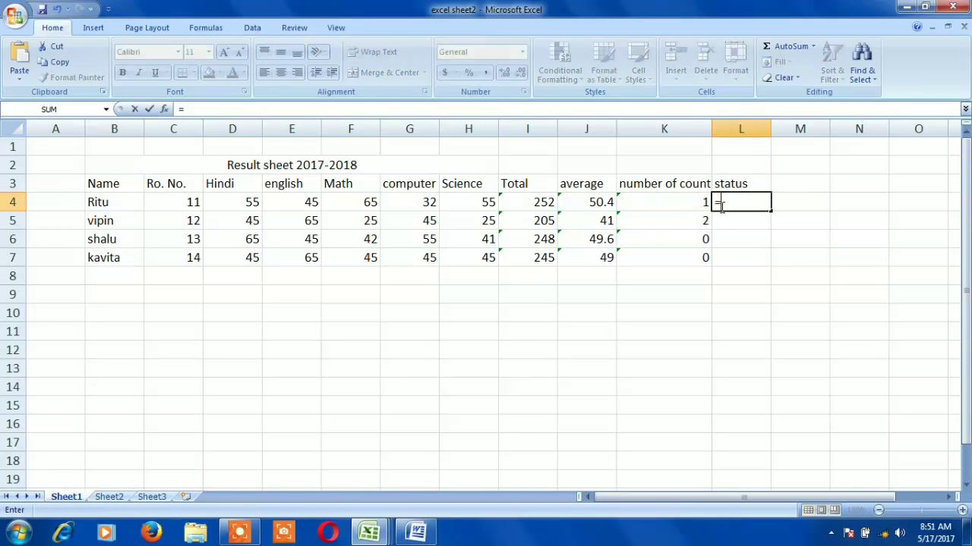
pyautogui.write('if')
pyautogui.press('Tab')
pyautogui.press('Left')
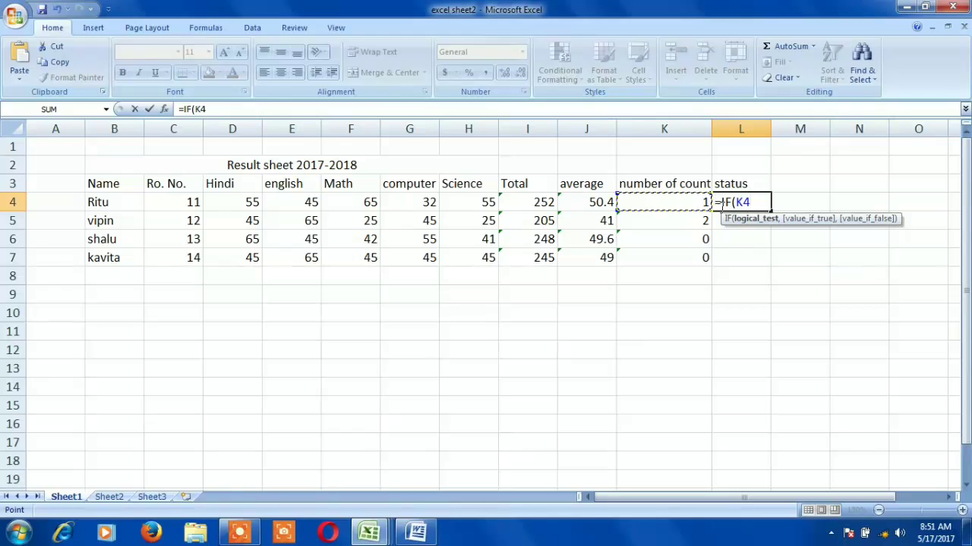
pyautogui.write('=0,')
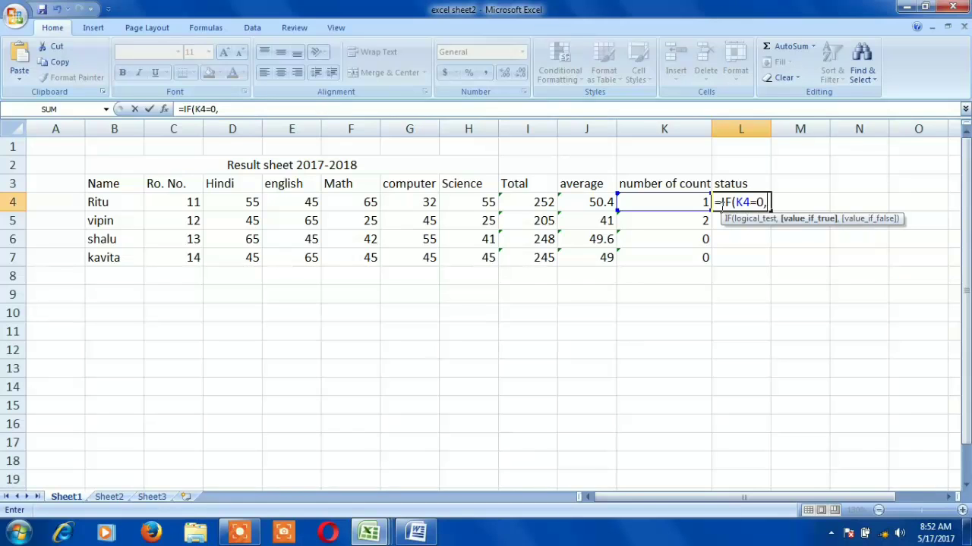
pyautogui.write('"pass"')
pyautogui.write(',')
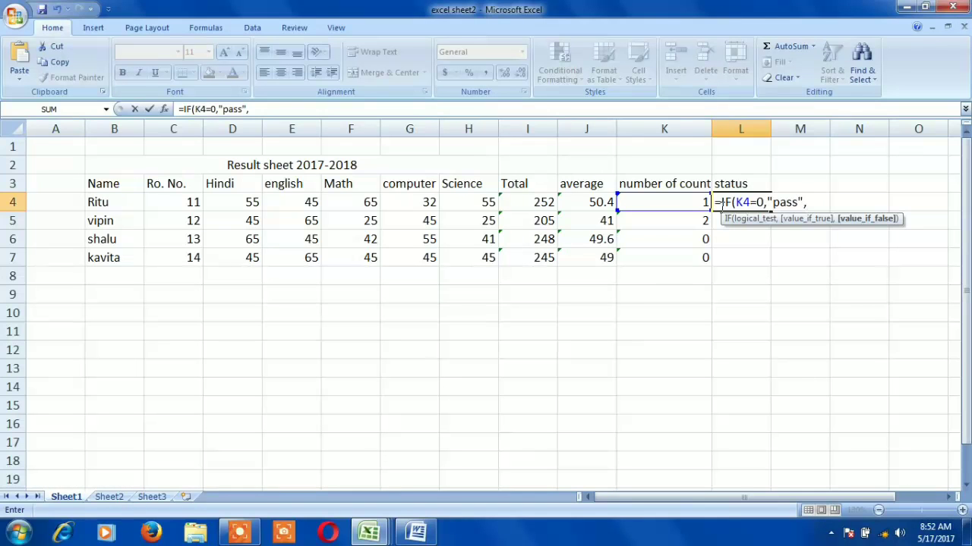
# Complete the L4 status formula with the nested IF(K4=1,"supplementary","fail") as its false result and enter it
pyautogui.write('if')
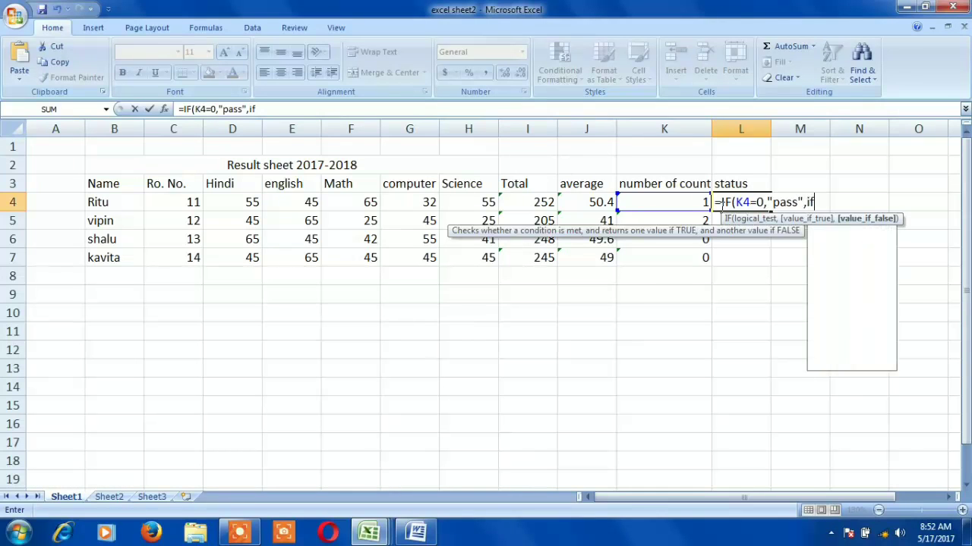
pyautogui.press('Tab')
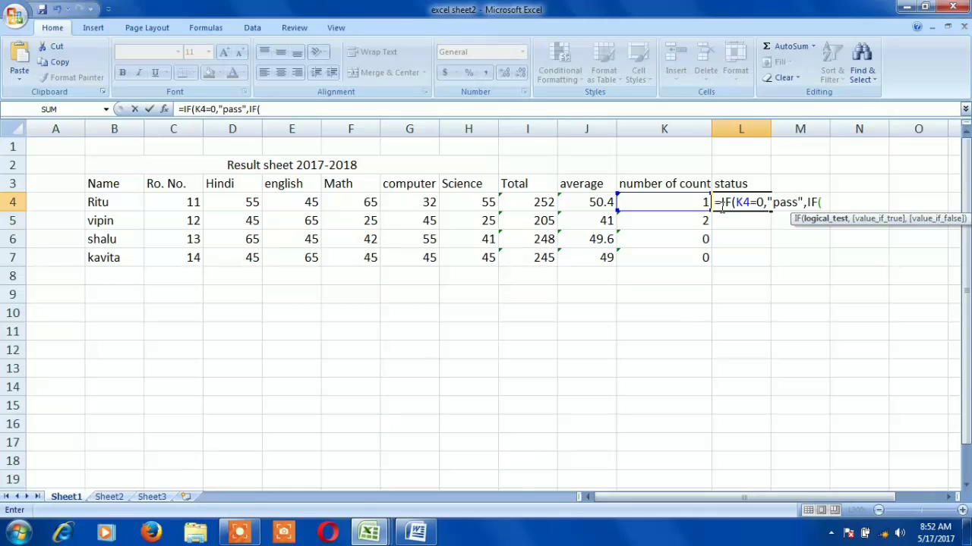
pyautogui.click(708, 202)
pyautogui.write('=1,')
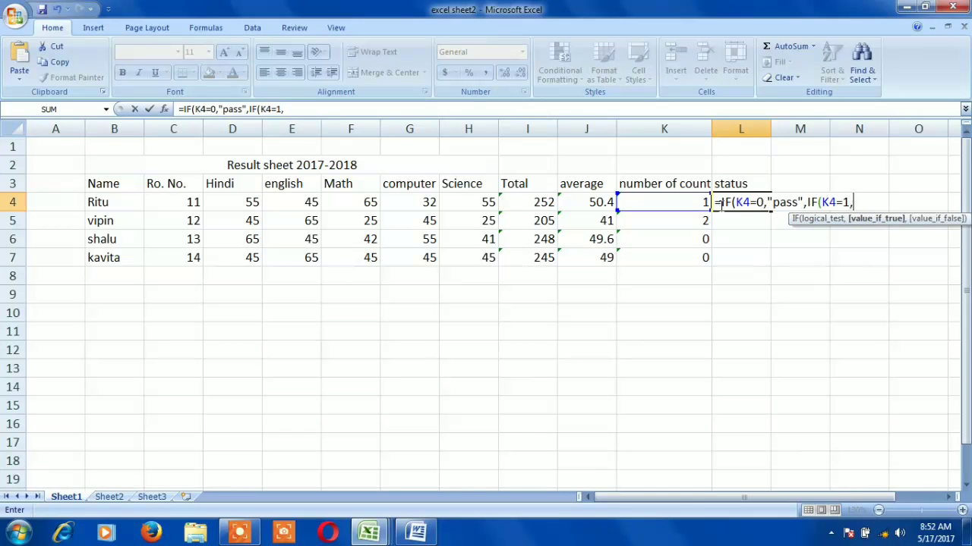
pyautogui.write('"supplem')
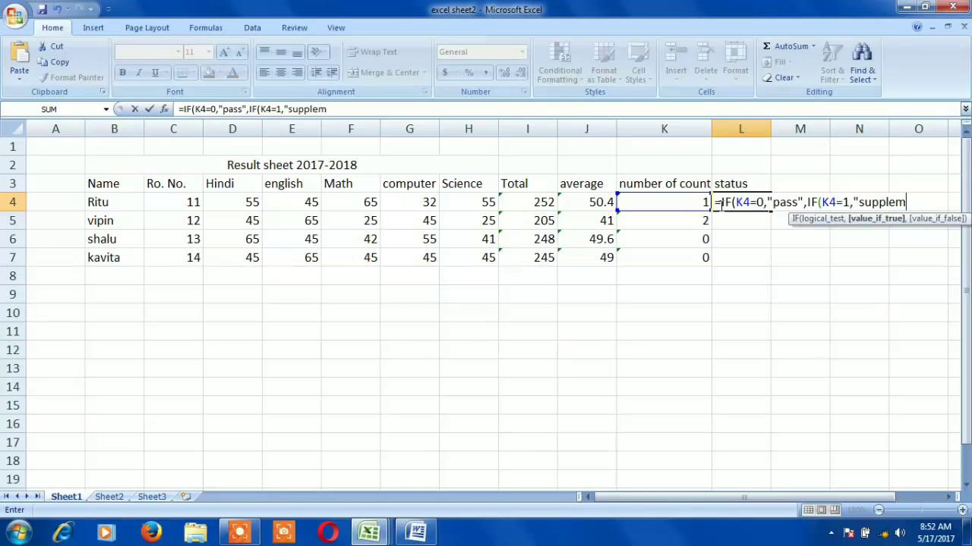
pyautogui.write('entary"')
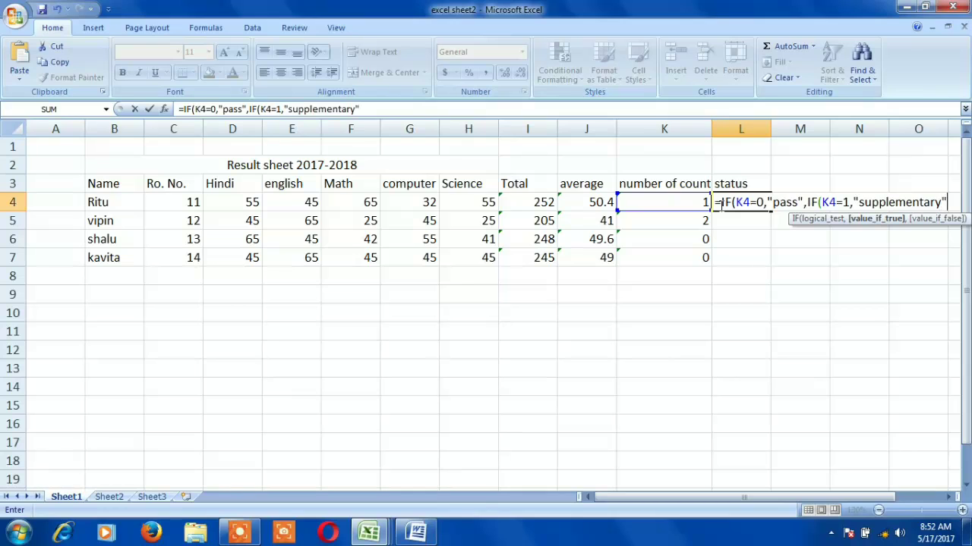
pyautogui.write(',')
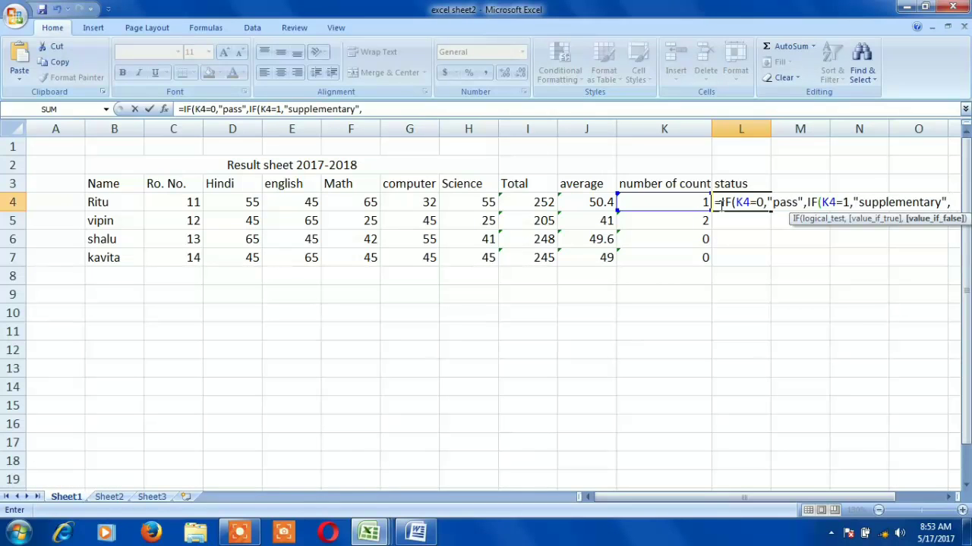
pyautogui.write('"fail')
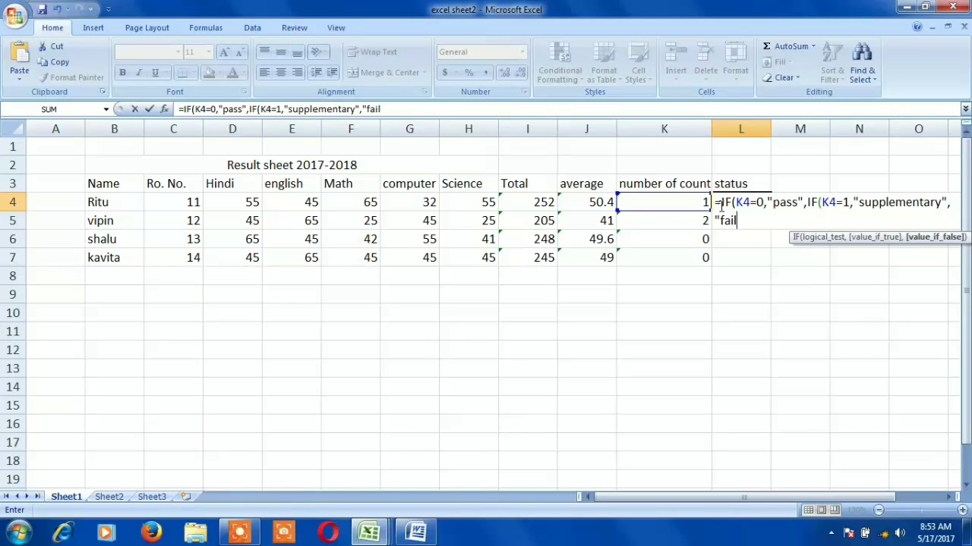
pyautogui.write('"))')
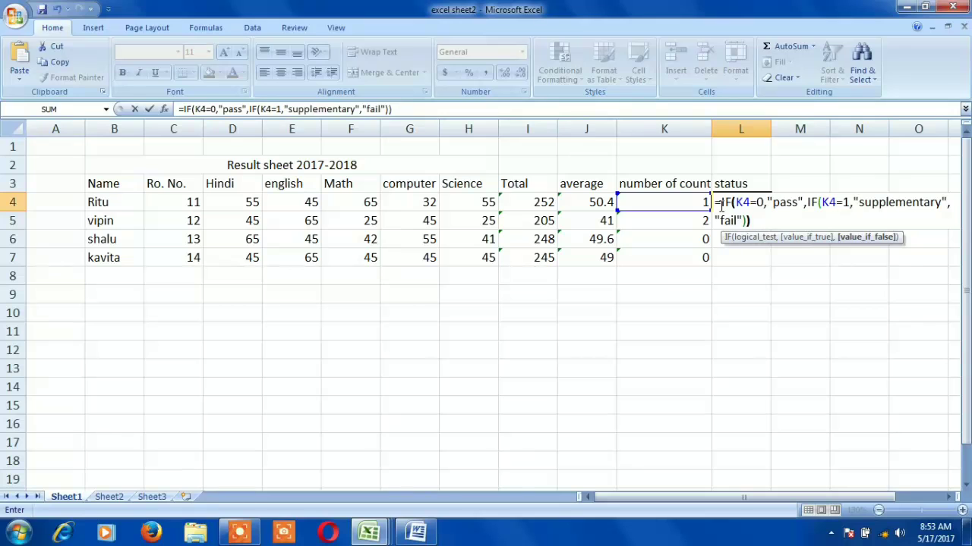
pyautogui.press('Return')
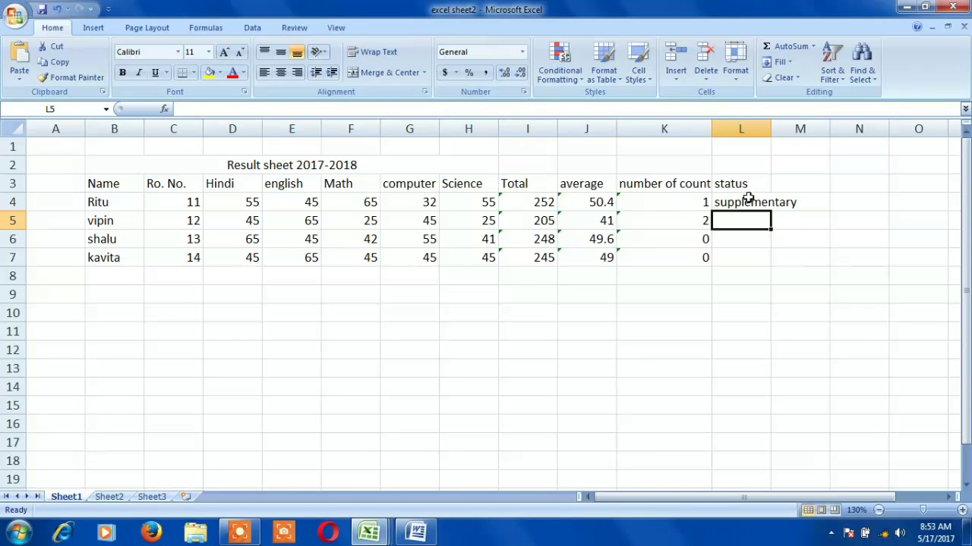
# Fill the status formula from L4 through L7 and check each student's status
pyautogui.click(748, 199)
pyautogui.moveTo(771, 212); pyautogui.dragTo(770, 265)
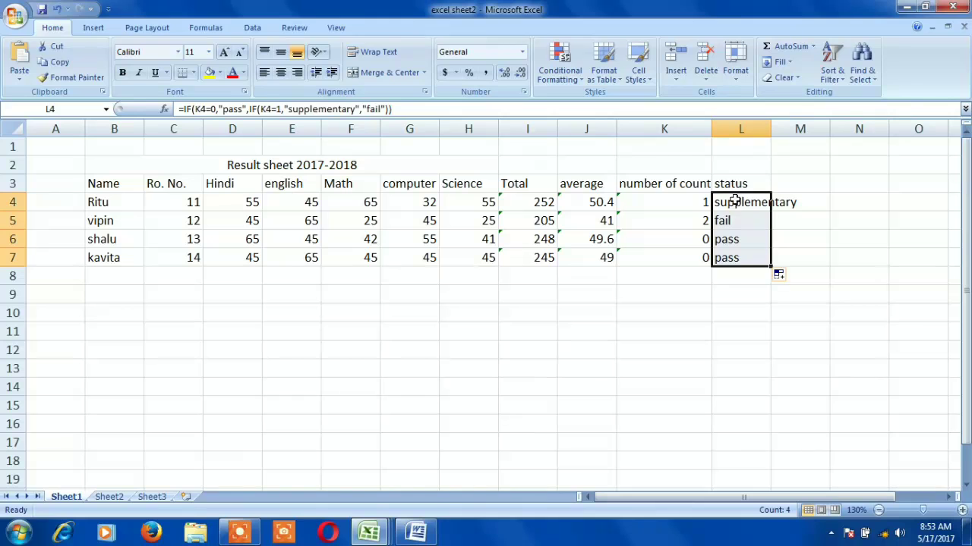
pyautogui.click(737, 200)
pyautogui.click(748, 220)
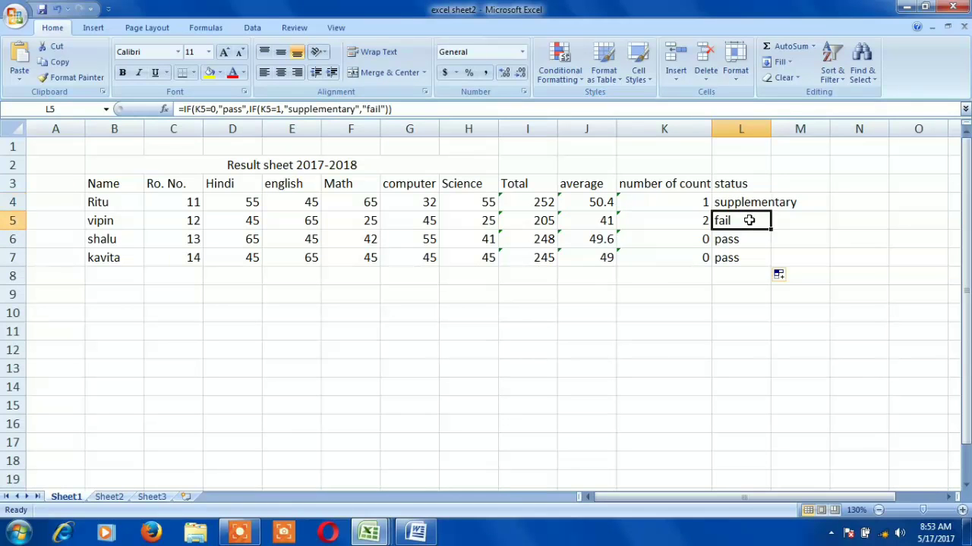
pyautogui.click(743, 240)
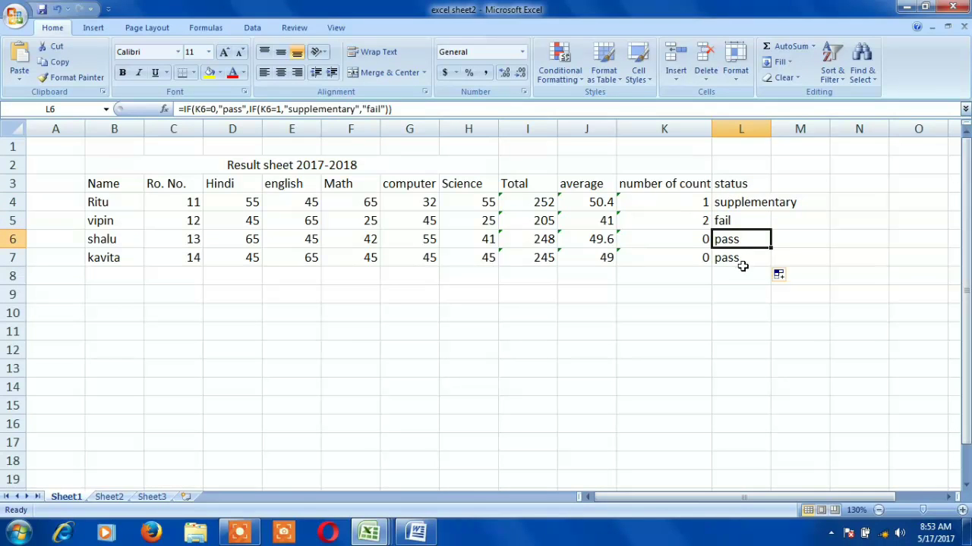
pyautogui.click(743, 261)
pyautogui.moveTo(741, 203); pyautogui.dragTo(742, 257)
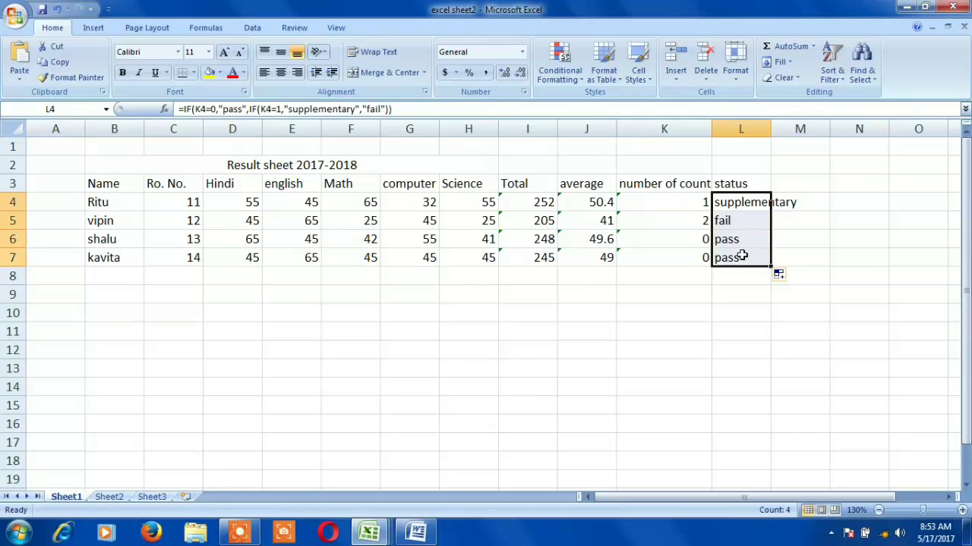
# Clear the status formulas from cells L4 through L7
pyautogui.click(745, 203)
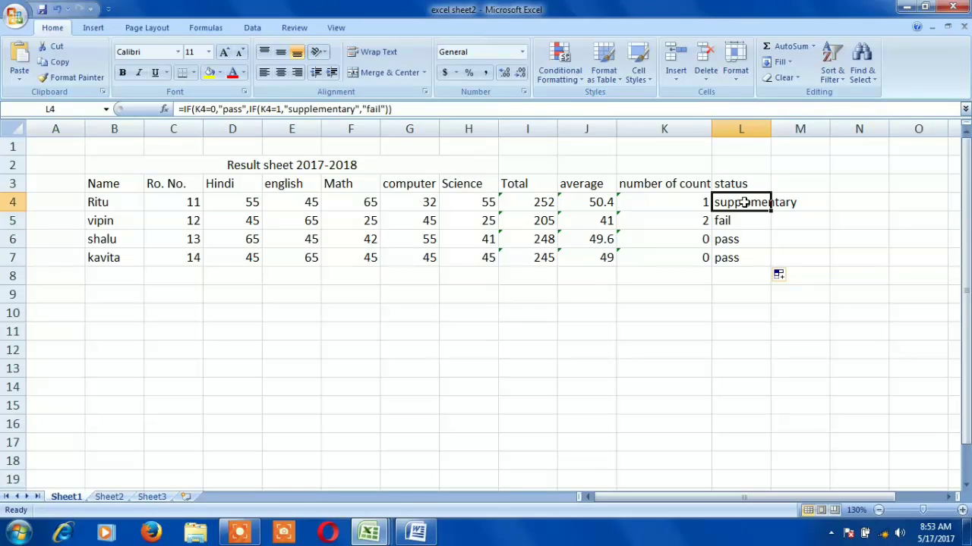
pyautogui.hotkey('shift', 'Down')
pyautogui.hotkey('shift', 'Down')
pyautogui.hotkey('shift', 'Down')
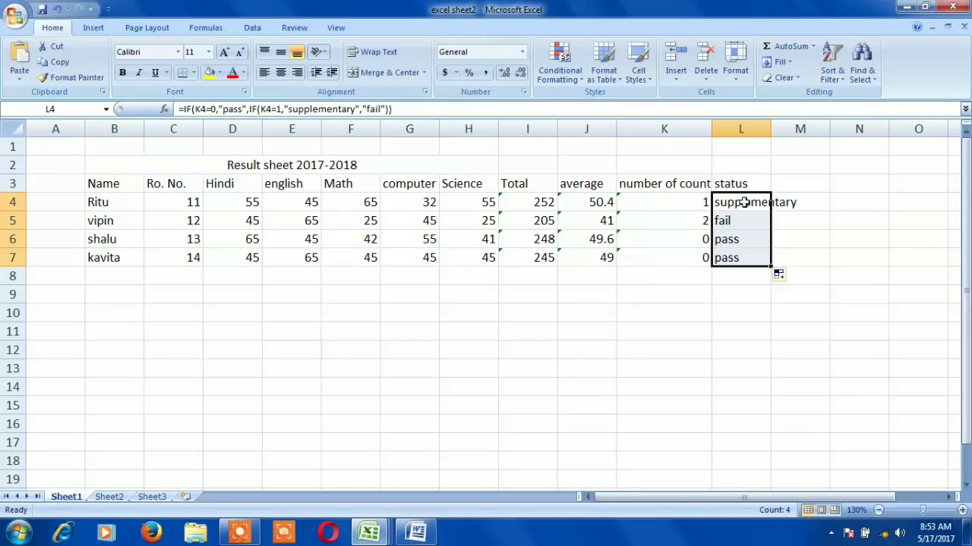
pyautogui.press('Delete')
# Restart the status formula in the emptied cell L4 with =IF(K4=0,"pass", for the first student
pyautogui.press('Up')
pyautogui.press('Down')
pyautogui.write('=')
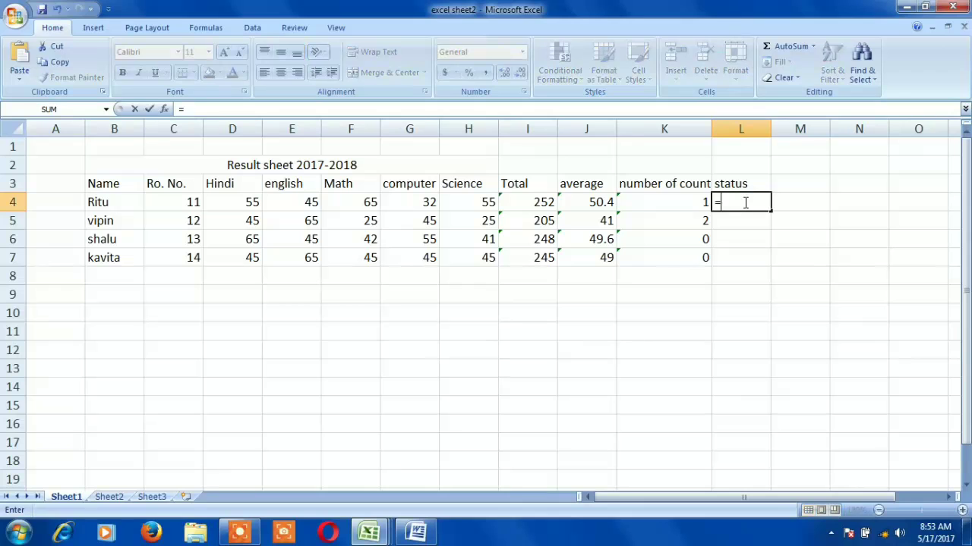
pyautogui.write('if')
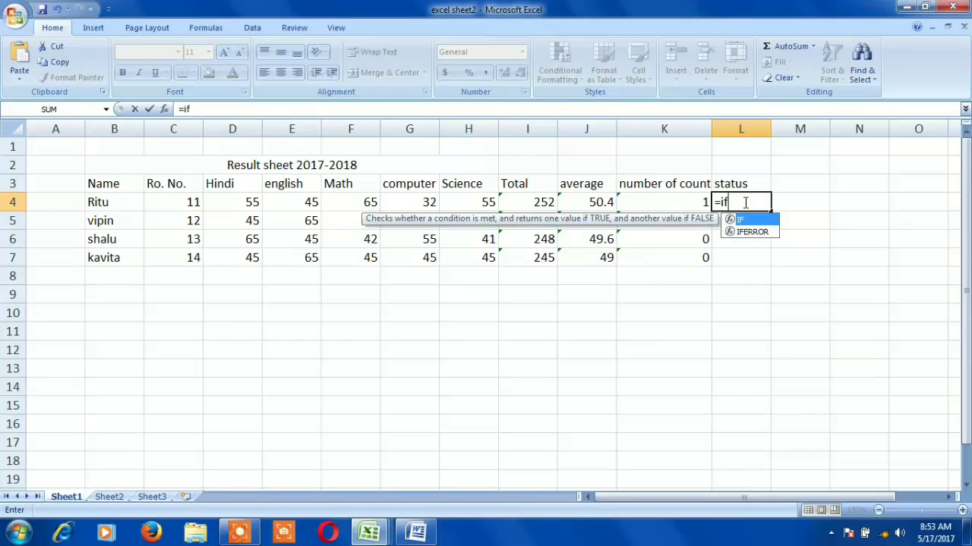
pyautogui.press('Tab')
pyautogui.press('Left')
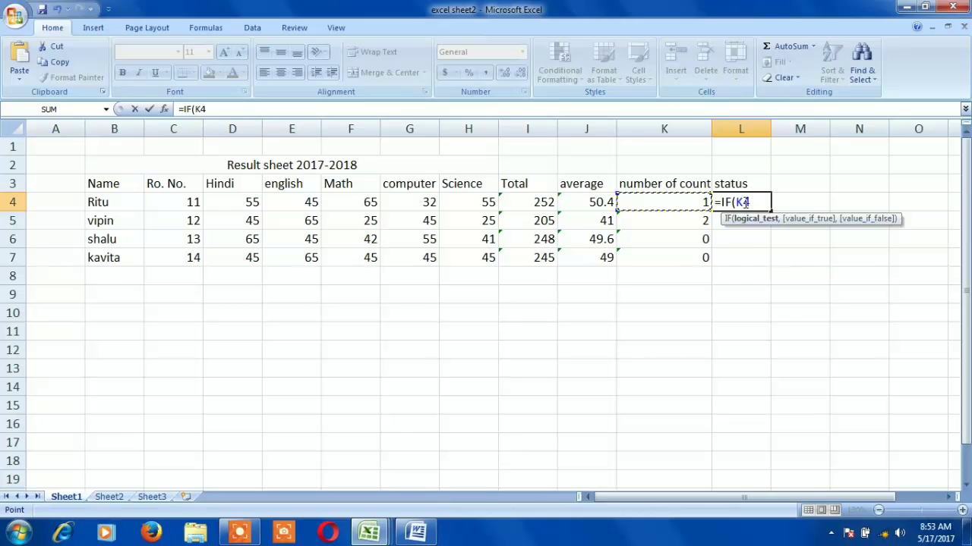
pyautogui.write('=0,')
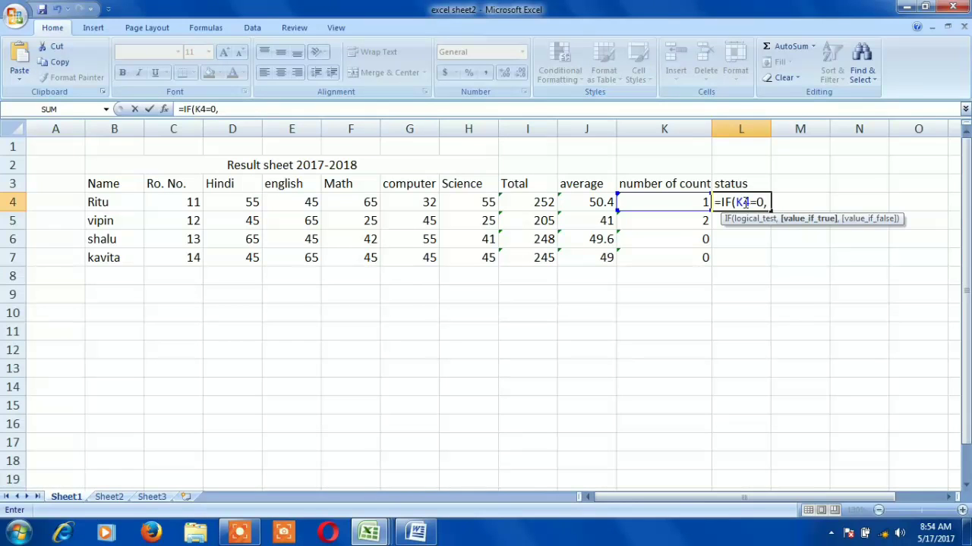
pyautogui.write('"pass",')
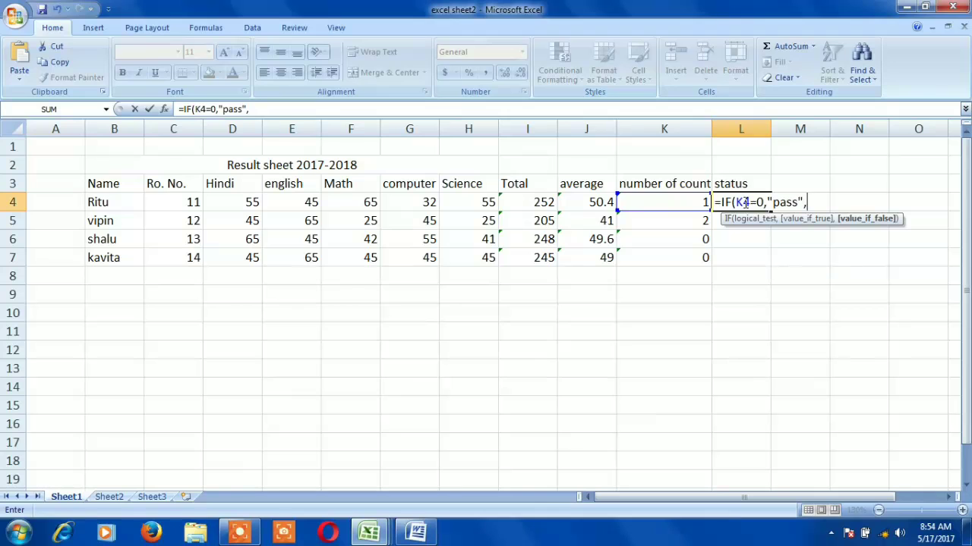
# Complete the L4 status formula with the nested IF(K4=1,"supplementry","fail") as its false result and enter it
pyautogui.write('if')
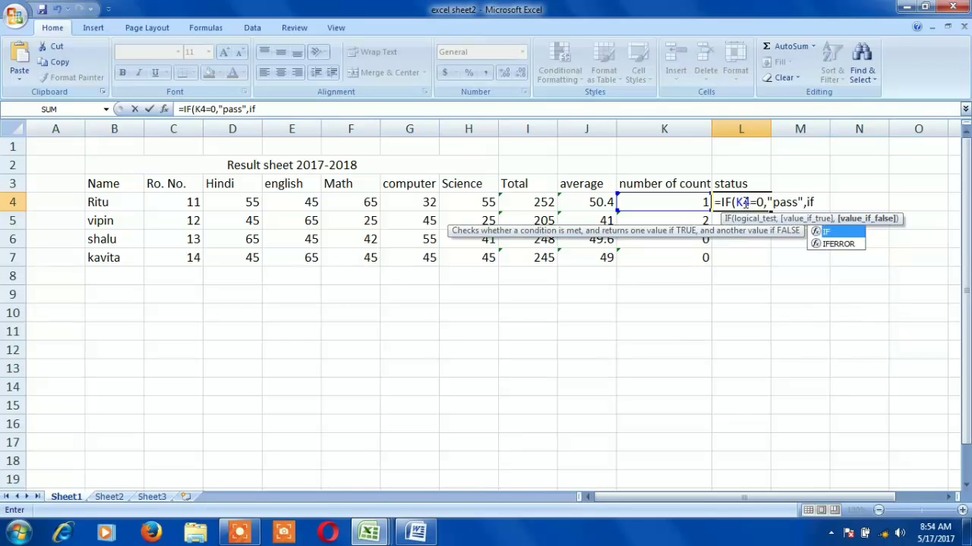
pyautogui.press('Tab')
pyautogui.press('Left')
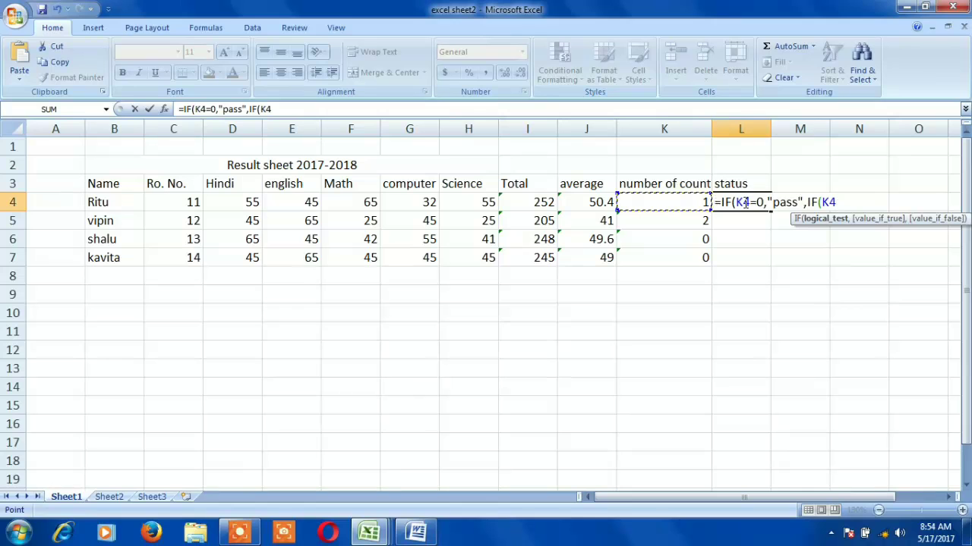
pyautogui.write('=1,"s')
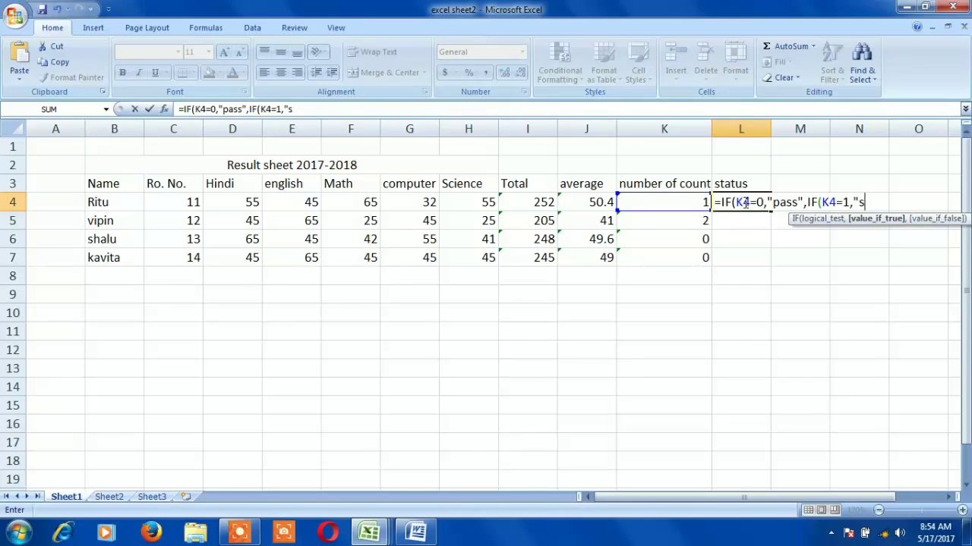
pyautogui.write('upplemen')
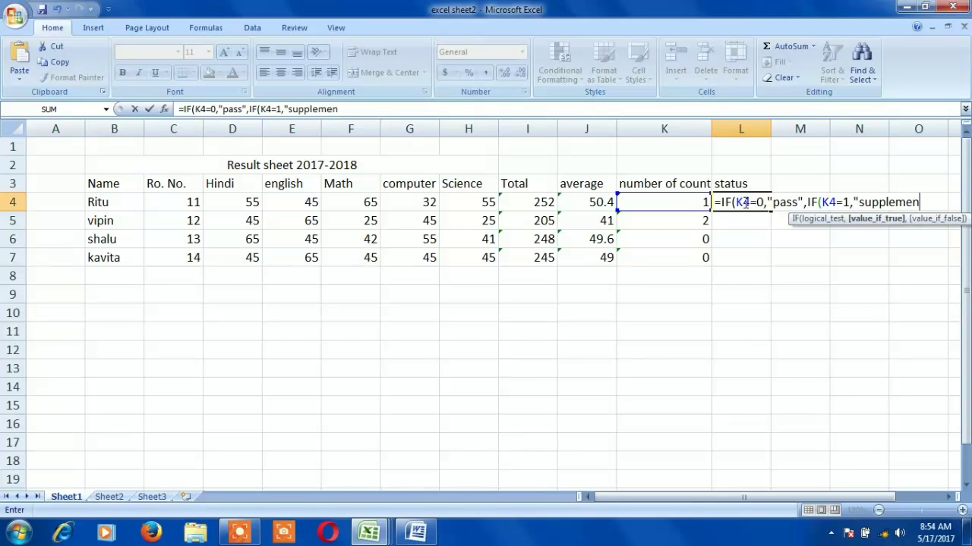
pyautogui.write('try",')
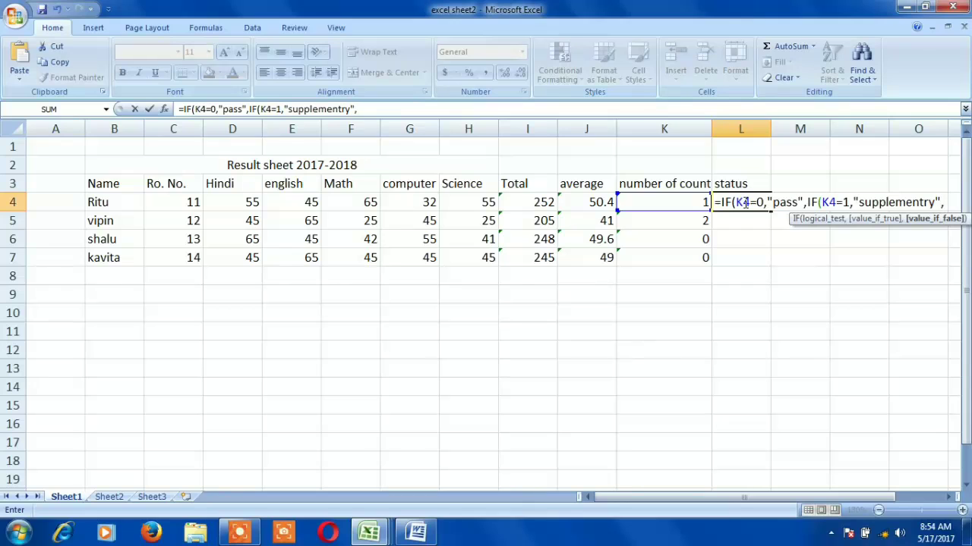
pyautogui.write('"fail')
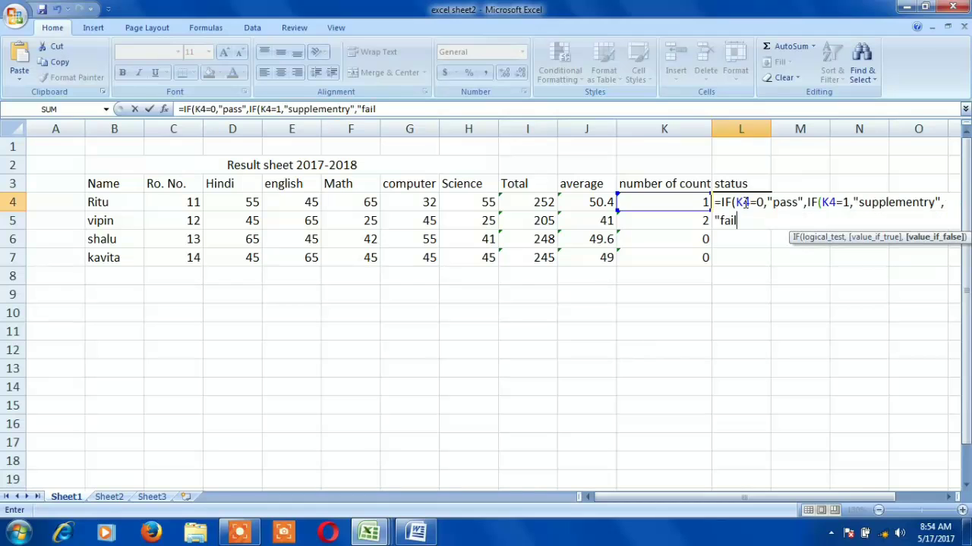
pyautogui.write('"))')
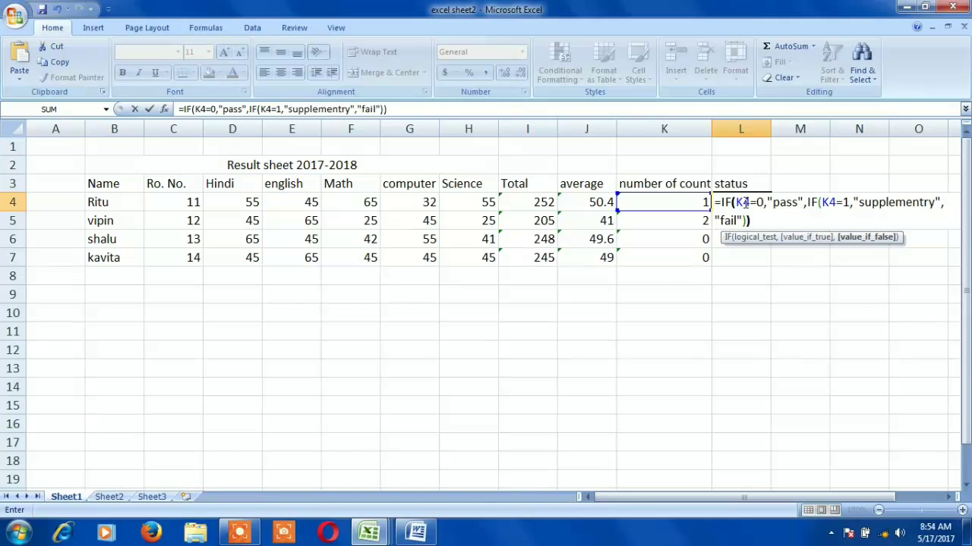
pyautogui.press('Return')
# Fill the status formula from L4 down through L7 for the remaining students
pyautogui.press('Down')
pyautogui.press('Down')
pyautogui.hotkey('shift', 'Up')
pyautogui.hotkey('shift', 'Up')
pyautogui.hotkey('shift', 'Up')
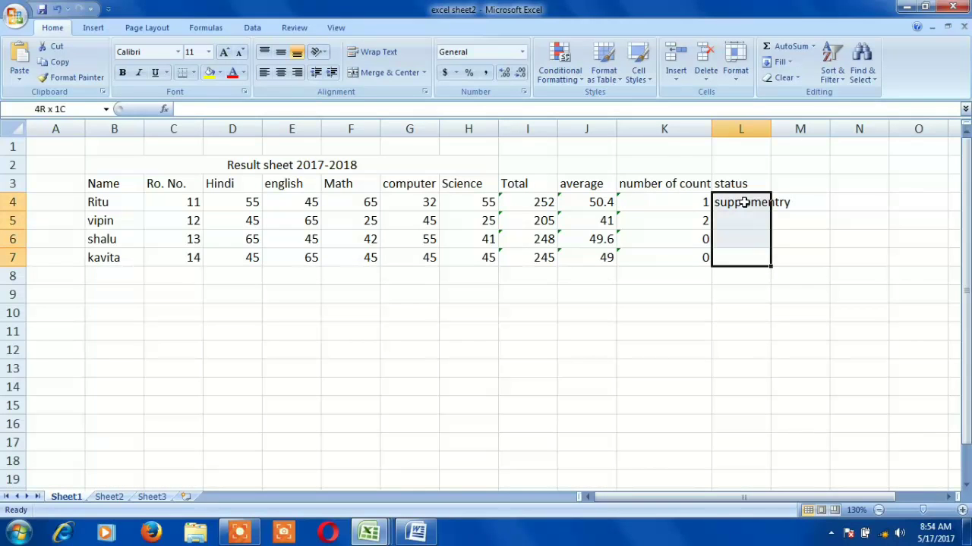
pyautogui.hotkey('ctrl', 'd')
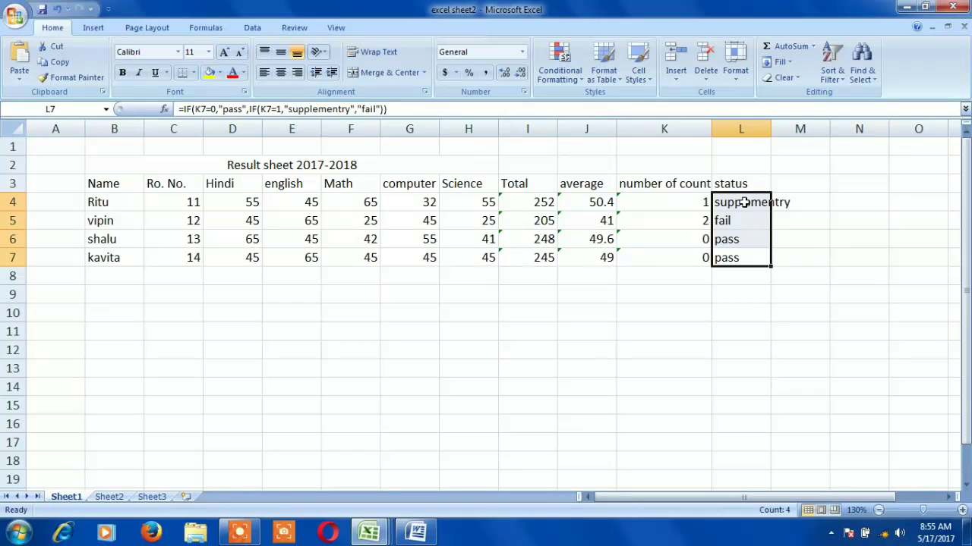
# Review the status formulas in L4 through L6, comparing the first student's status with the count in K4 and the subject marks
pyautogui.press('Down')
pyautogui.press('Up')
pyautogui.press('Up')
pyautogui.press('Up')
pyautogui.press('Up')
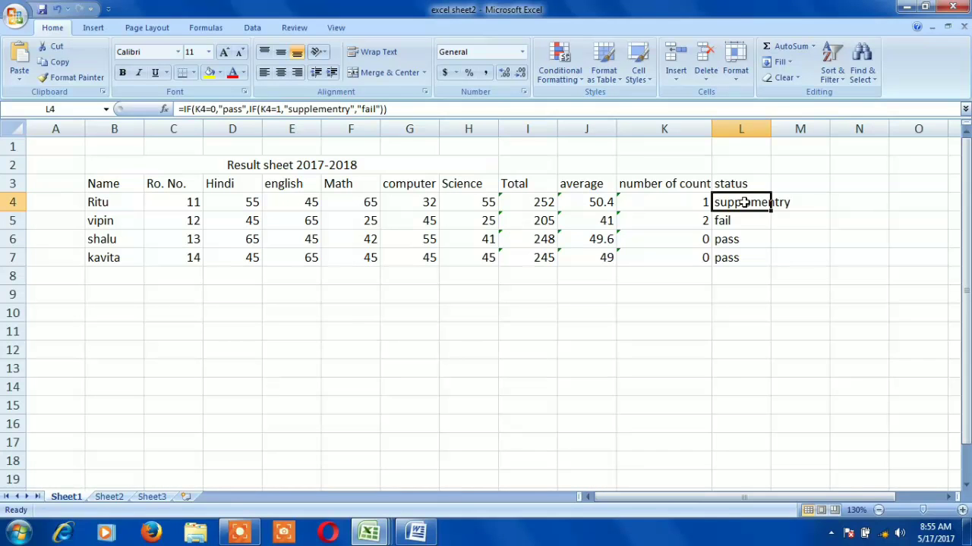
pyautogui.press('Down')
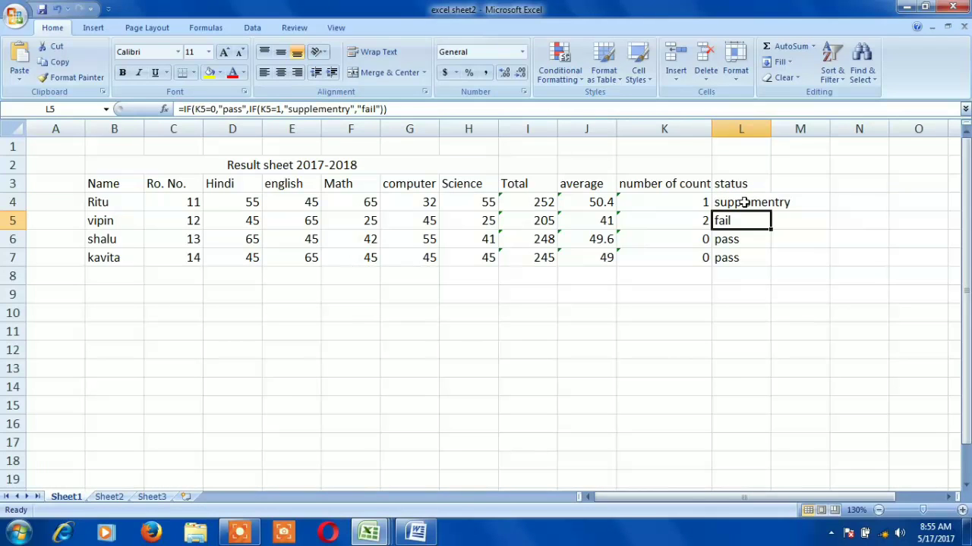
pyautogui.press('Down')
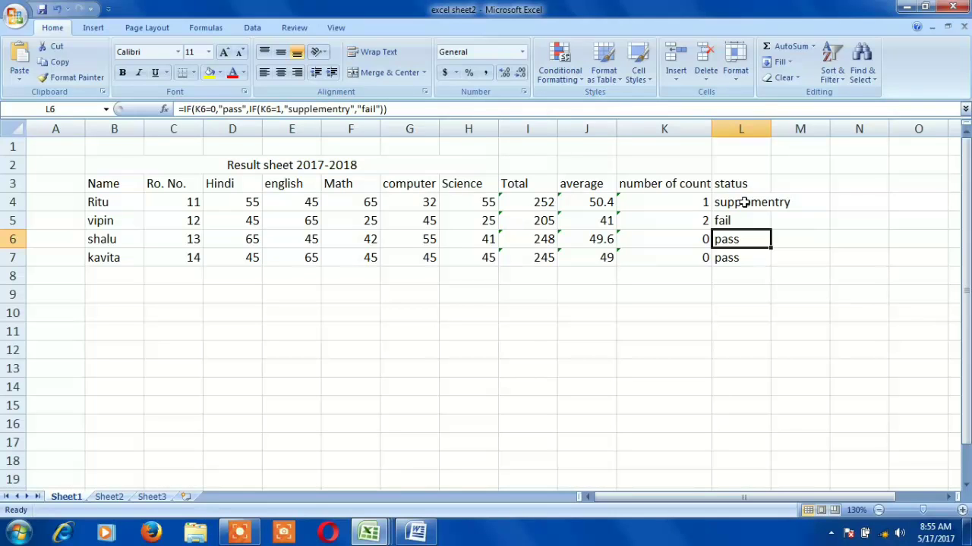
pyautogui.press('Up')
pyautogui.press('Up')
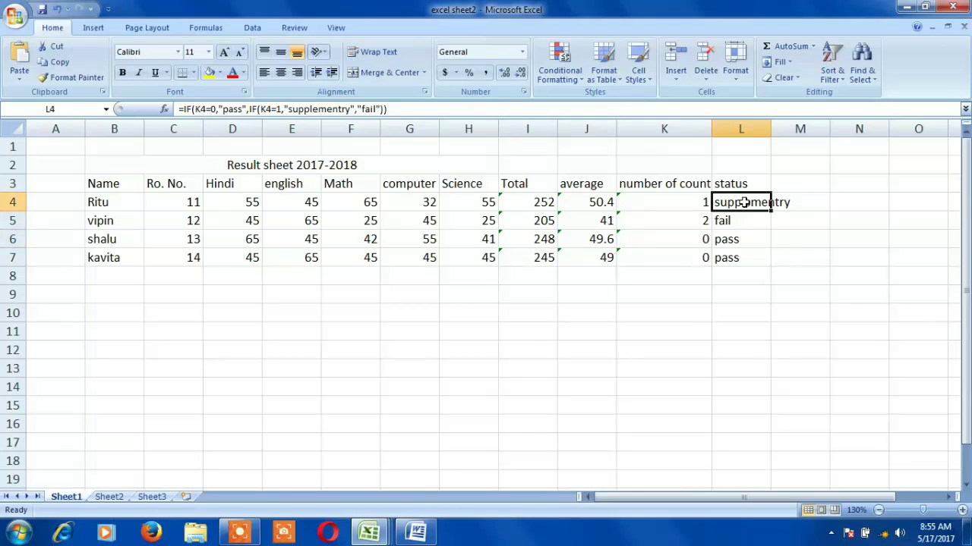
pyautogui.press('Left')
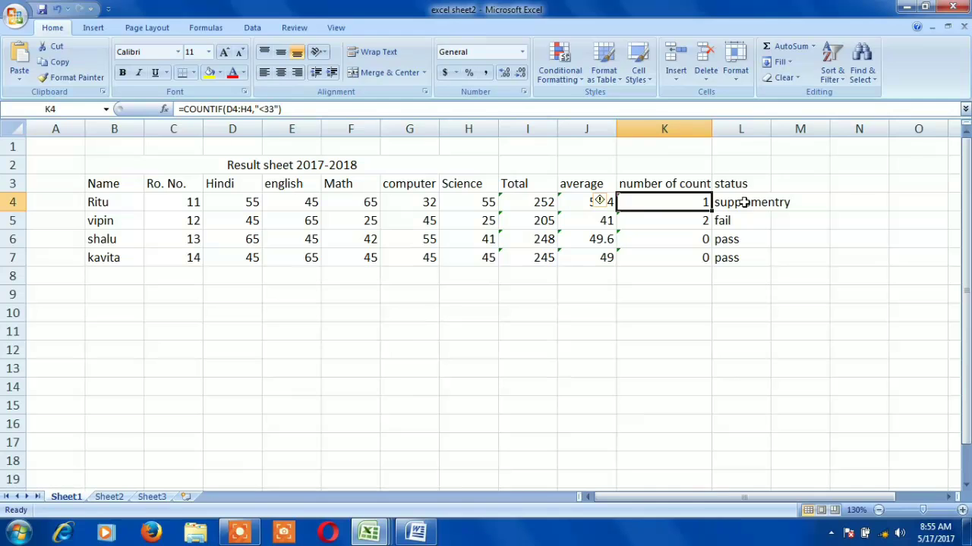
pyautogui.press('Left')
pyautogui.press('Left')
pyautogui.press('Left')
pyautogui.press('Left')
pyautogui.press('Left')
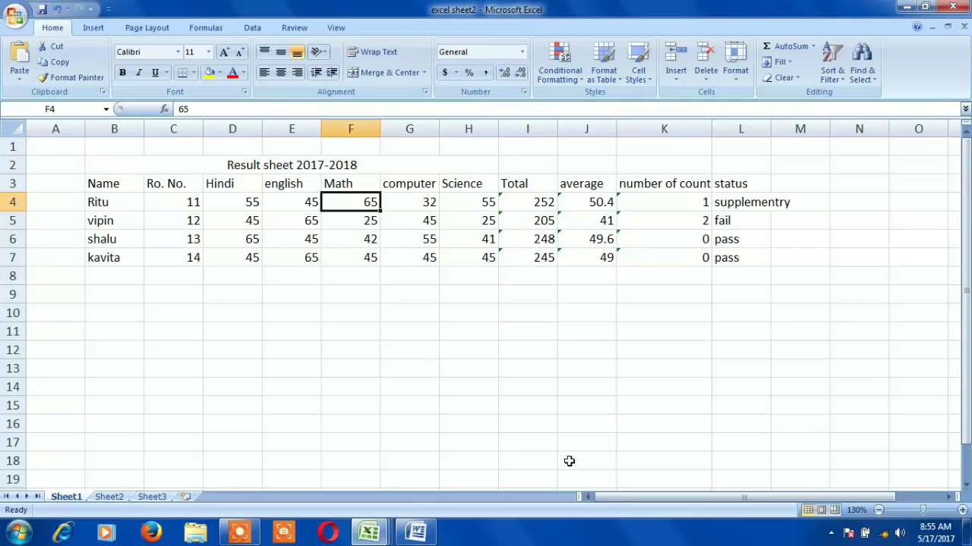
pyautogui.click(239, 531)
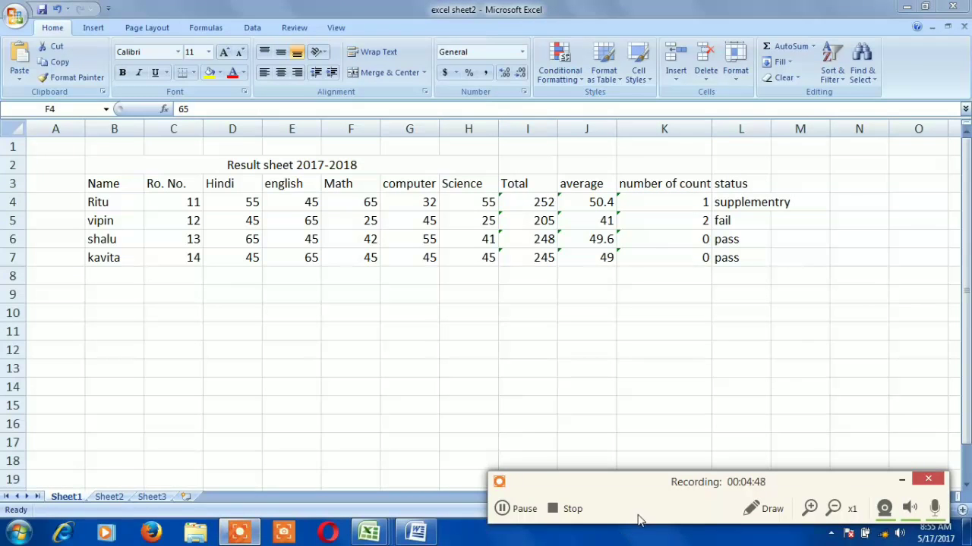